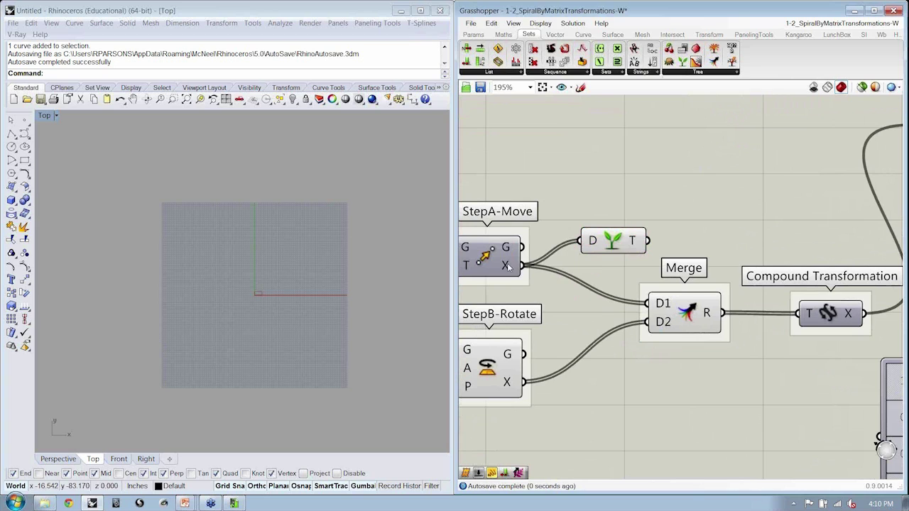
# - Graft the StepA-Move and StepB-Rotate transform outputs separately before feeding them into Merge's D1 and D2 inputs
pyautogui.moveTo(611, 243); pyautogui.dragTo(586, 385)
pyautogui.moveTo(624, 268); pyautogui.dragTo(619, 379)
pyautogui.moveTo(744, 325); pyautogui.dragTo(644, 319, button='right')
pyautogui.scroll(3, 579, 333)
pyautogui.click(574, 317)
pyautogui.scroll(-3, 575, 324)
pyautogui.moveTo(727, 285); pyautogui.dragTo(653, 333, button='right')
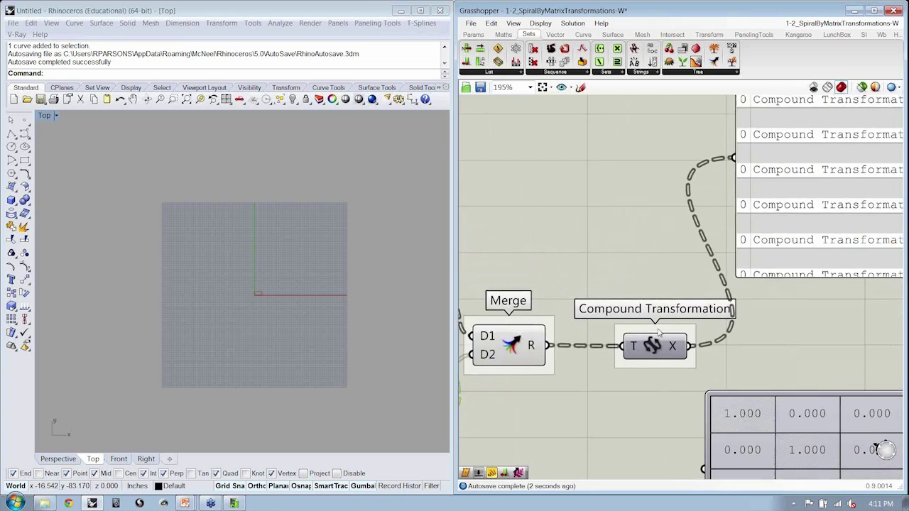
# - Check the compound transformations panel and move it and the matrix display farther from the Compound component
pyautogui.scroll(-1, 659, 336)
pyautogui.moveTo(795, 250); pyautogui.dragTo(729, 265, button='right')
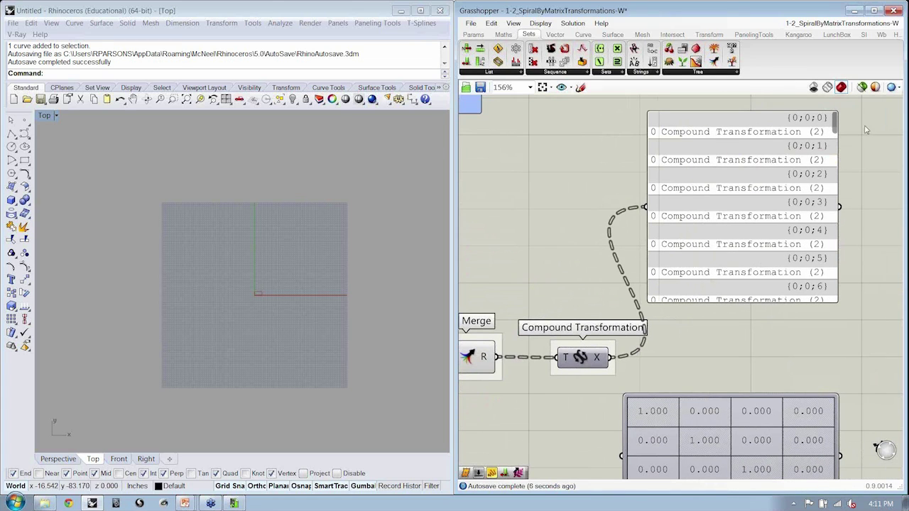
pyautogui.moveTo(836, 126)
pyautogui.mouseDown()
pyautogui.moveTo(835, 304)
pyautogui.moveTo(835, 121)
pyautogui.mouseUp()
pyautogui.scroll(-1, 809, 245)
pyautogui.scroll(-3, 714, 306)
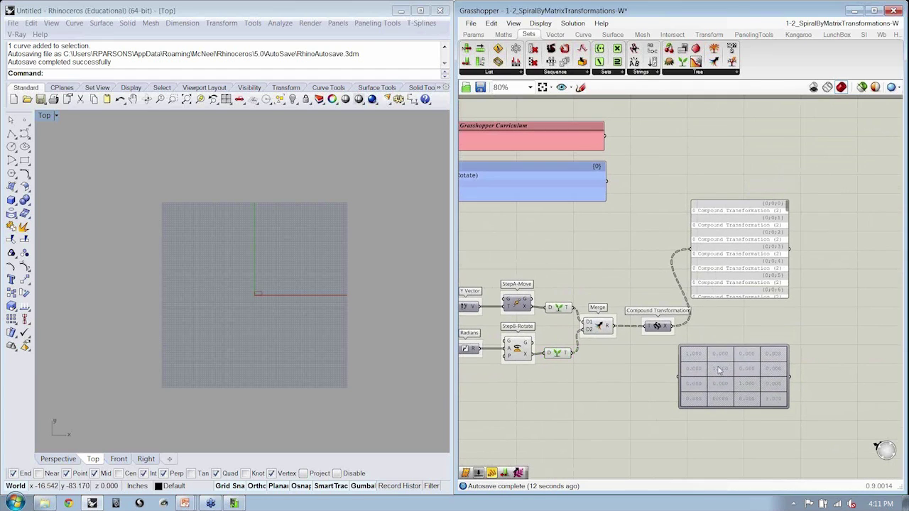
pyautogui.click(722, 384)
pyautogui.moveTo(736, 280); pyautogui.dragTo(873, 352)
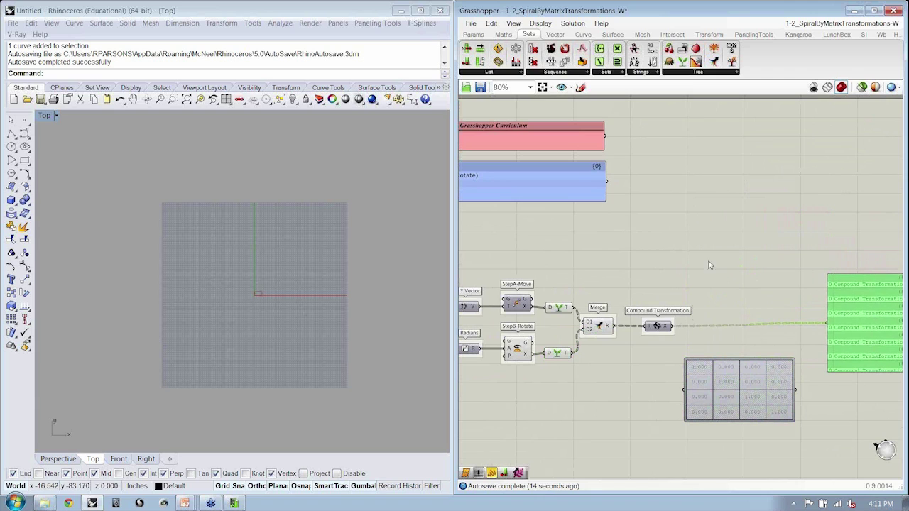
# - Add a Transform component to the definition and place it above the Merge component
pyautogui.moveTo(716, 193); pyautogui.dragTo(783, 189, button='right')
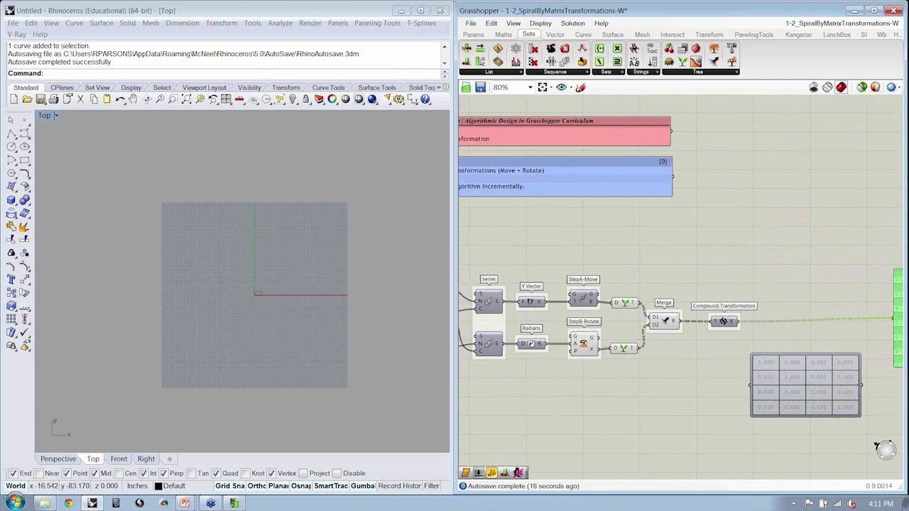
pyautogui.click(703, 34)
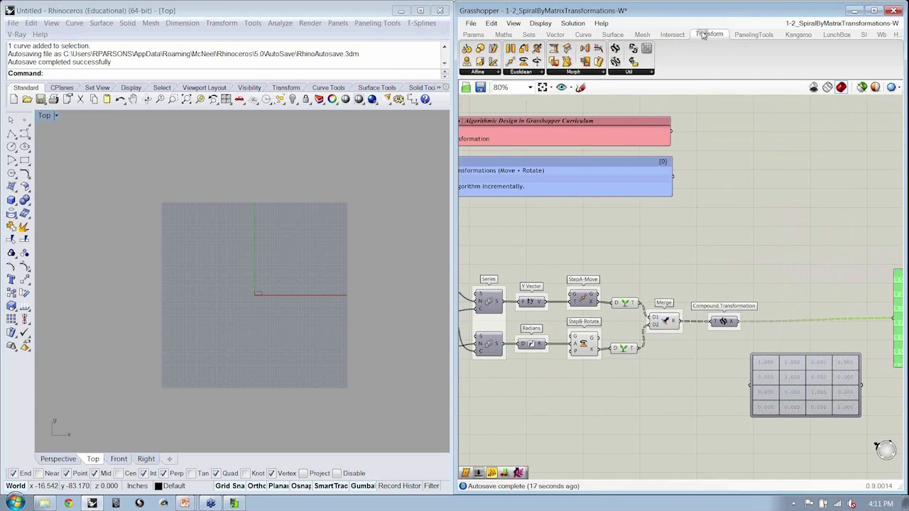
pyautogui.click(646, 71)
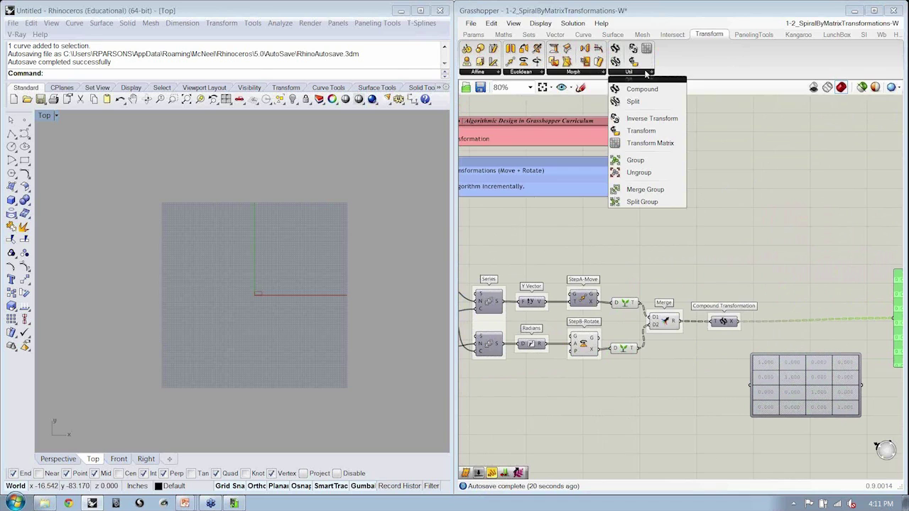
pyautogui.click(628, 131)
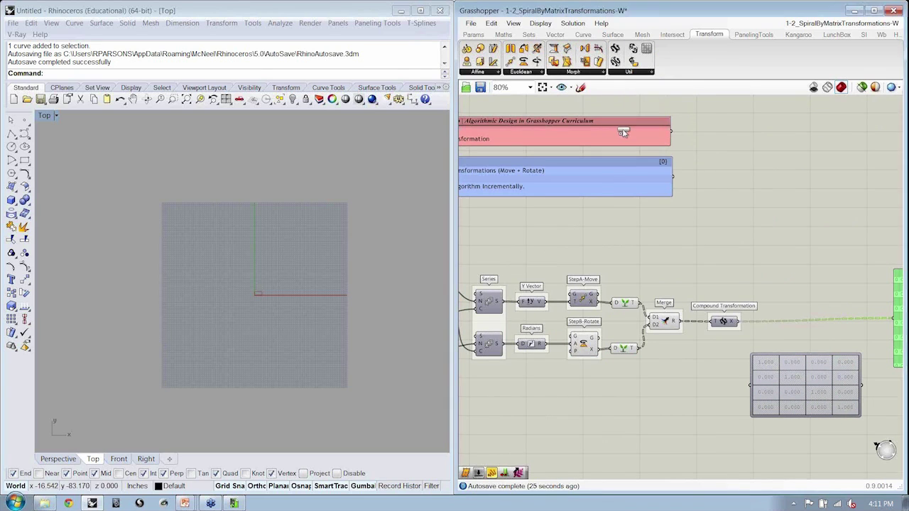
pyautogui.click(776, 262)
pyautogui.moveTo(739, 265); pyautogui.dragTo(781, 261, button='right')
pyautogui.scroll(-2, 826, 245)
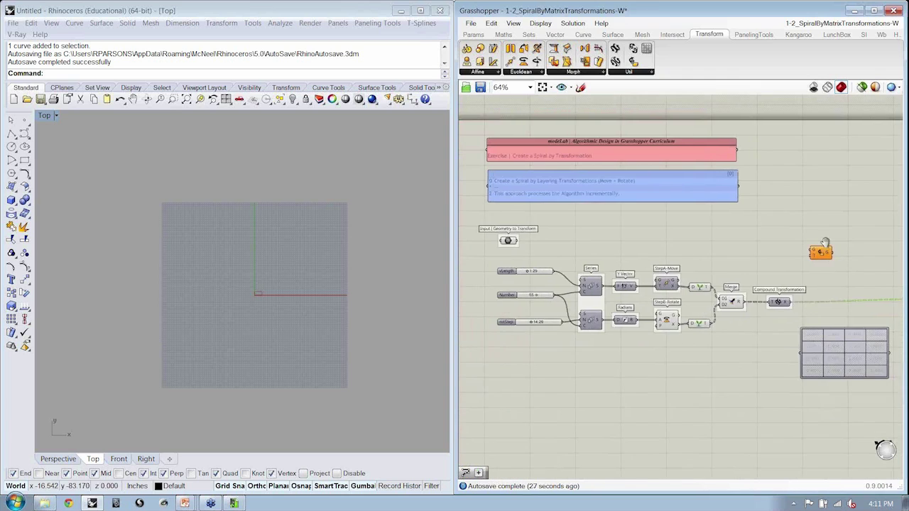
pyautogui.scroll(2, 822, 254)
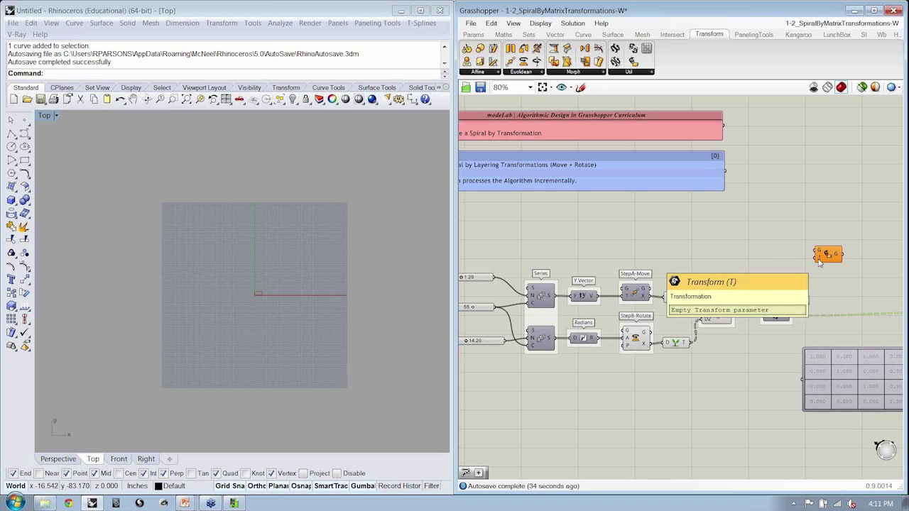
pyautogui.moveTo(827, 256); pyautogui.dragTo(688, 243)
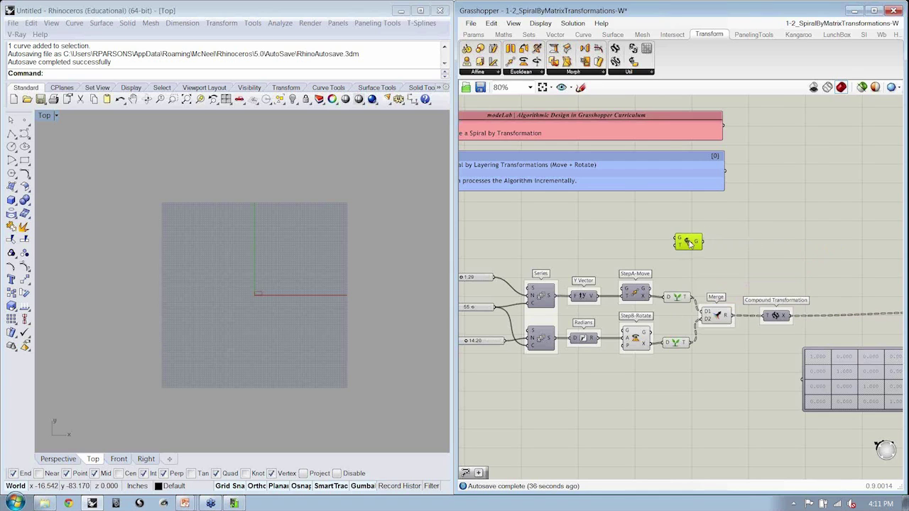
# - Connect the input geometry to Transform's G input and the StepA-Move X output to its T input
pyautogui.moveTo(641, 242); pyautogui.dragTo(721, 233, button='right')
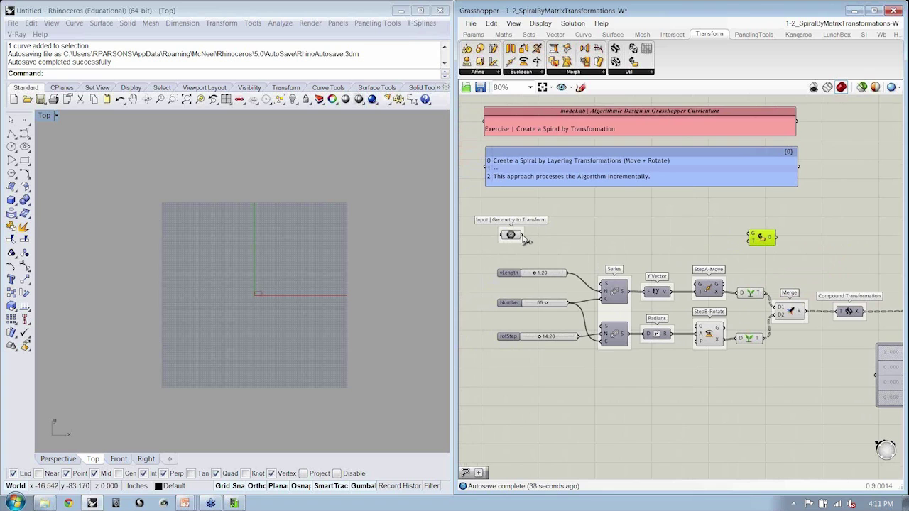
pyautogui.moveTo(524, 242); pyautogui.dragTo(756, 237)
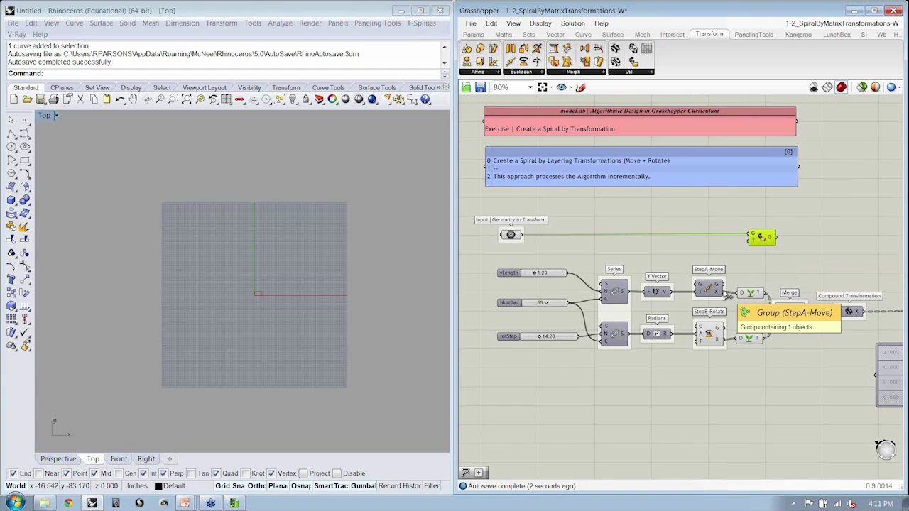
pyautogui.moveTo(727, 297); pyautogui.dragTo(753, 243)
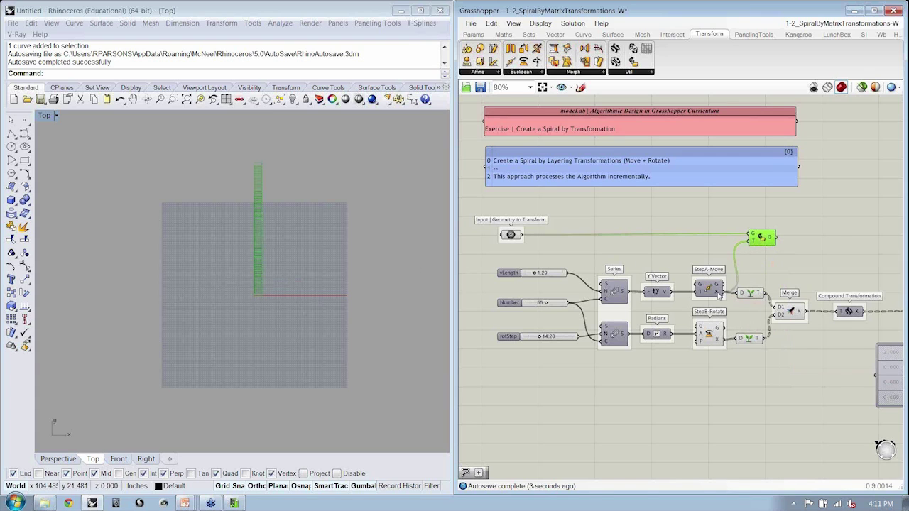
pyautogui.moveTo(719, 296)
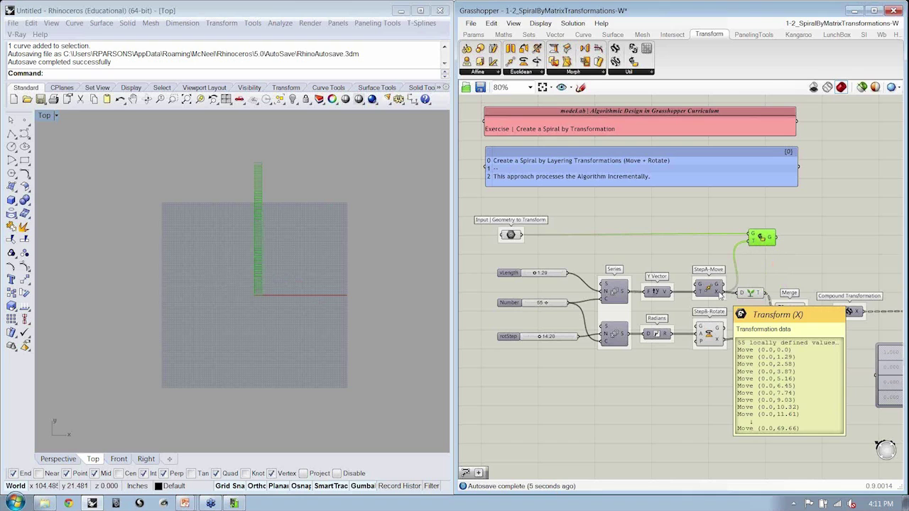
# - Move the Transform component past Compound Transformation and feed its T input from the compound's X output instead
pyautogui.moveTo(765, 239); pyautogui.dragTo(867, 241)
pyautogui.moveTo(869, 302); pyautogui.dragTo(852, 245)
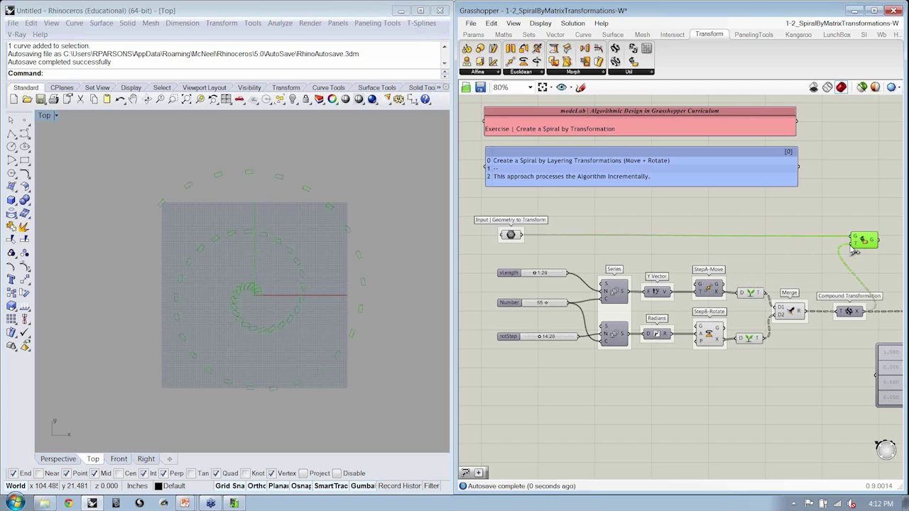
pyautogui.moveTo(866, 241); pyautogui.dragTo(830, 235, button='right')
pyautogui.moveTo(831, 235); pyautogui.dragTo(842, 234)
pyautogui.click(835, 251)
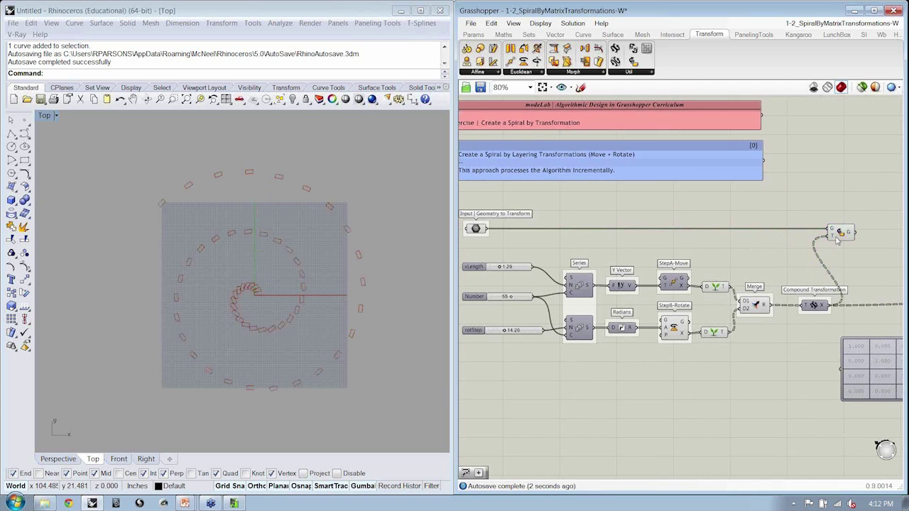
# - Examine the data in Transform's T input, the resulting geometry in Rhino, and the grafted Merge and Compound connections
pyautogui.moveTo(834, 238)
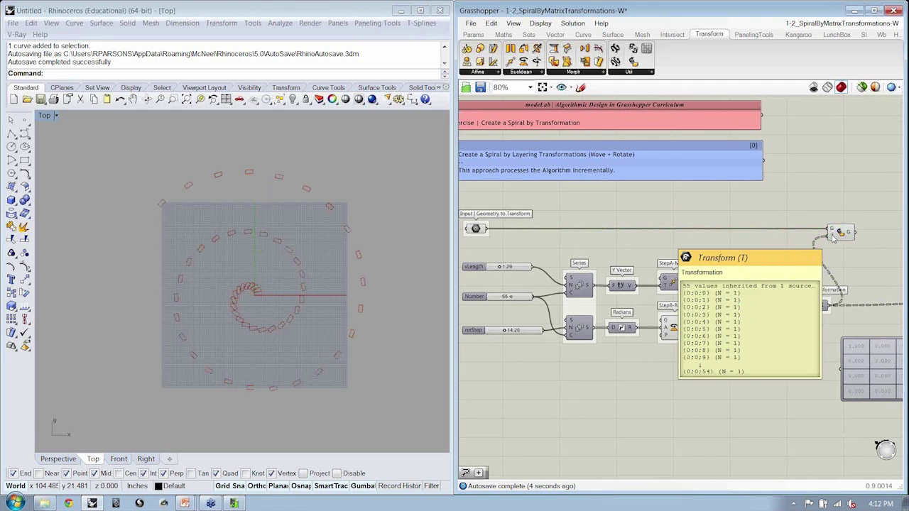
pyautogui.click(842, 235)
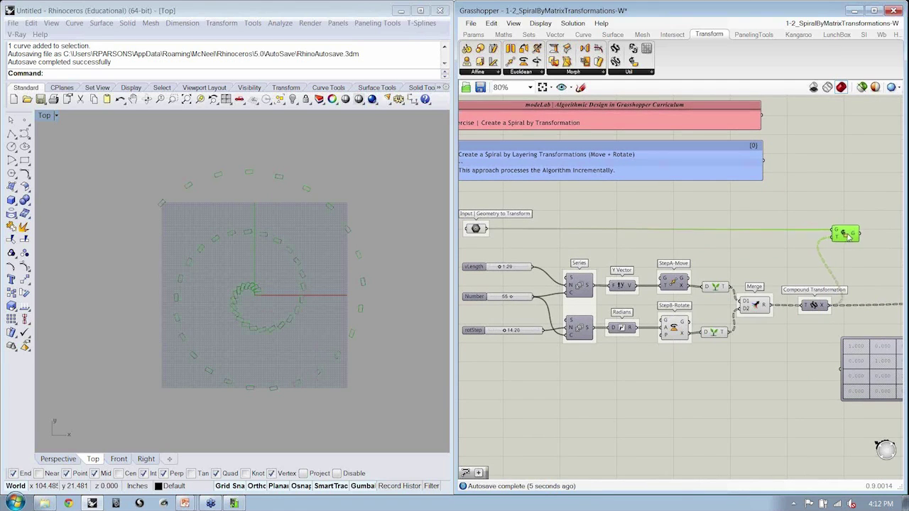
pyautogui.click(258, 301)
pyautogui.click(708, 410)
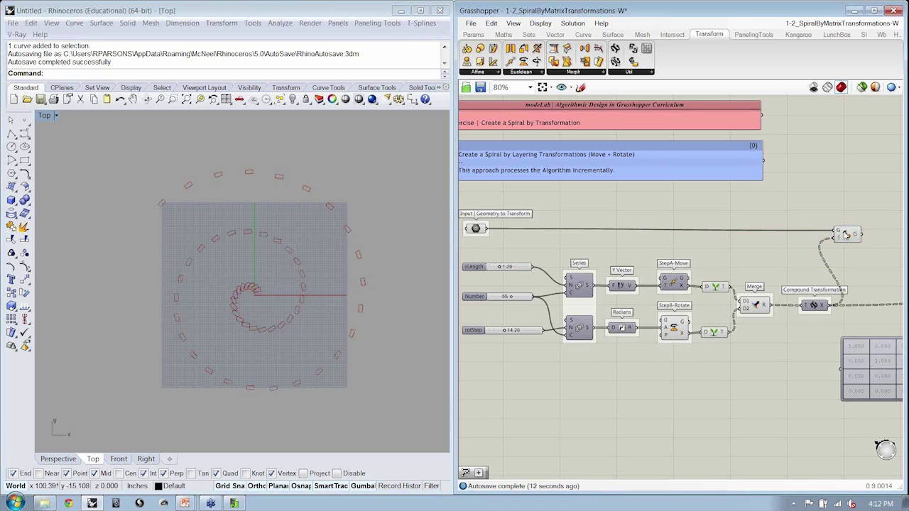
pyautogui.moveTo(854, 281); pyautogui.dragTo(722, 264, button='right')
pyautogui.scroll(-1, 713, 254)
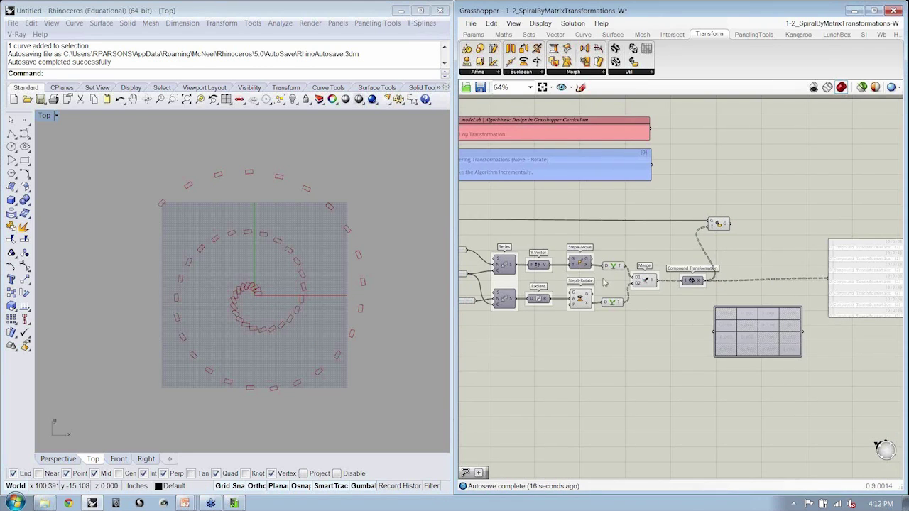
pyautogui.moveTo(604, 282); pyautogui.dragTo(628, 284, button='right')
pyautogui.scroll(3, 628, 284)
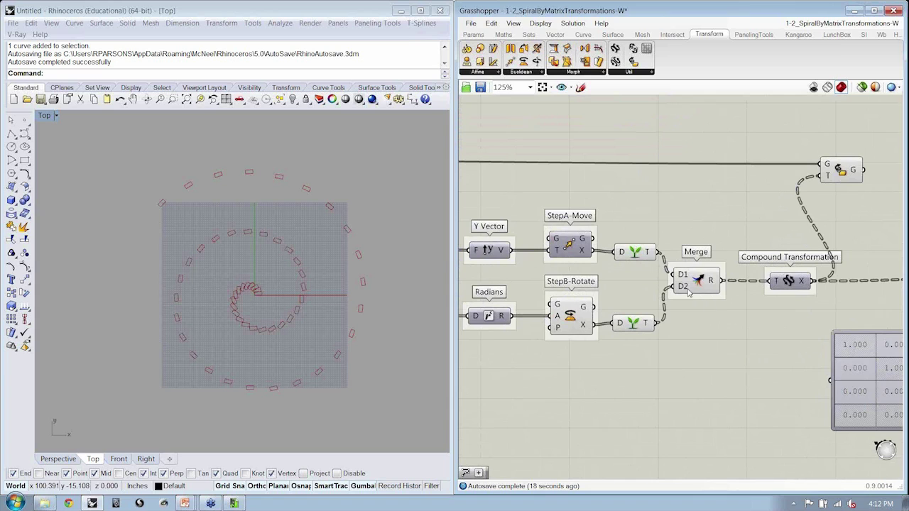
pyautogui.scroll(2, 688, 293)
pyautogui.scroll(3, 694, 297)
pyautogui.moveTo(687, 299)
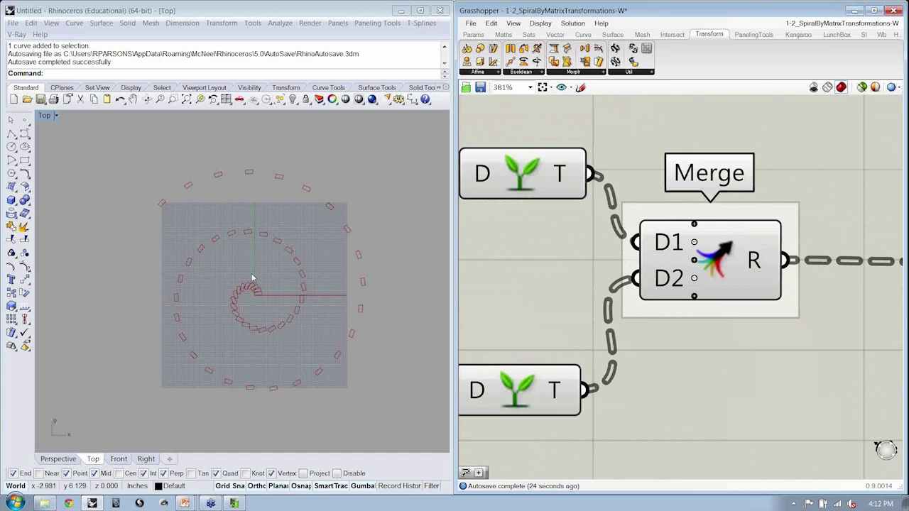
pyautogui.scroll(-5, 679, 284)
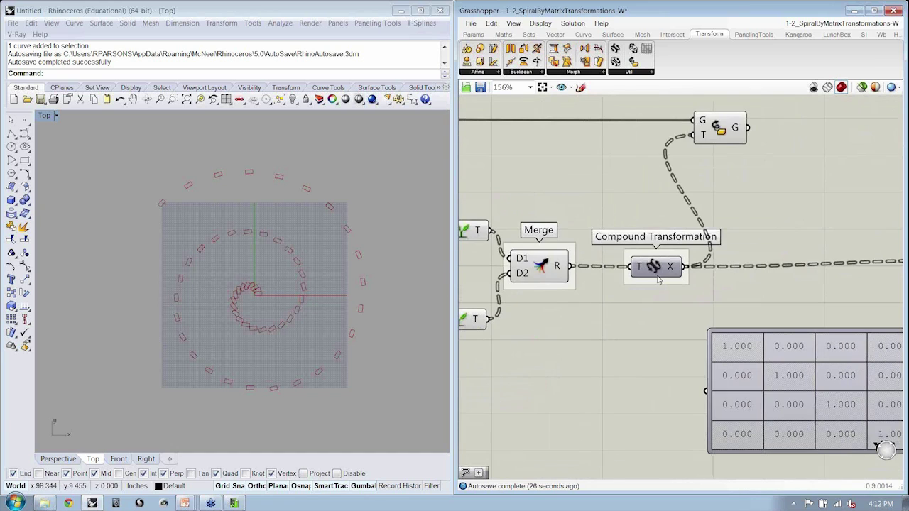
pyautogui.scroll(-2, 680, 284)
pyautogui.moveTo(679, 284); pyautogui.dragTo(673, 295, button='right')
# - Route the Compound X output through the matrix display into Transform's T input, with Transform shifted to make room
pyautogui.moveTo(663, 285); pyautogui.dragTo(658, 284)
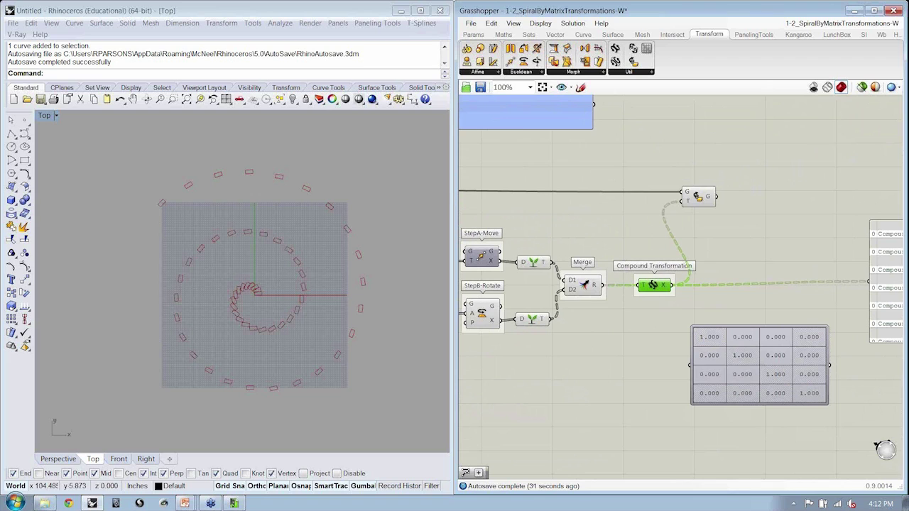
pyautogui.moveTo(751, 358); pyautogui.dragTo(757, 336)
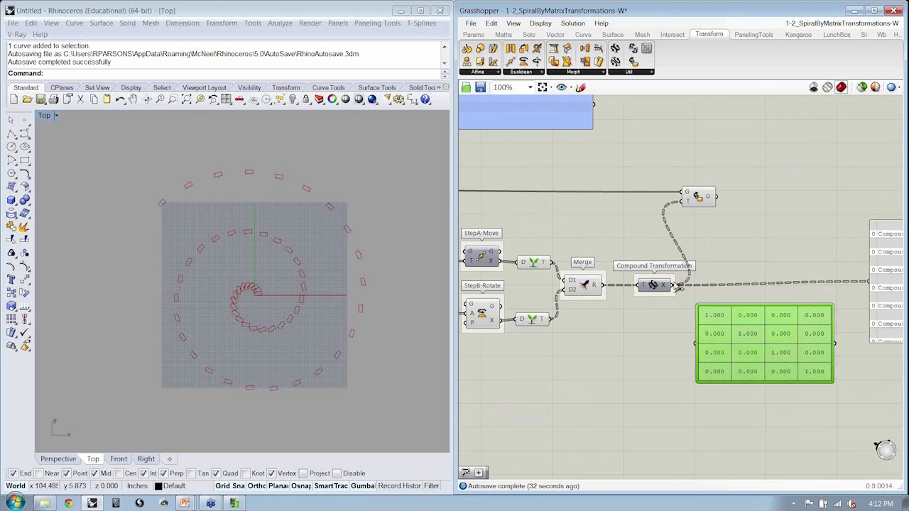
pyautogui.moveTo(675, 286); pyautogui.dragTo(695, 351)
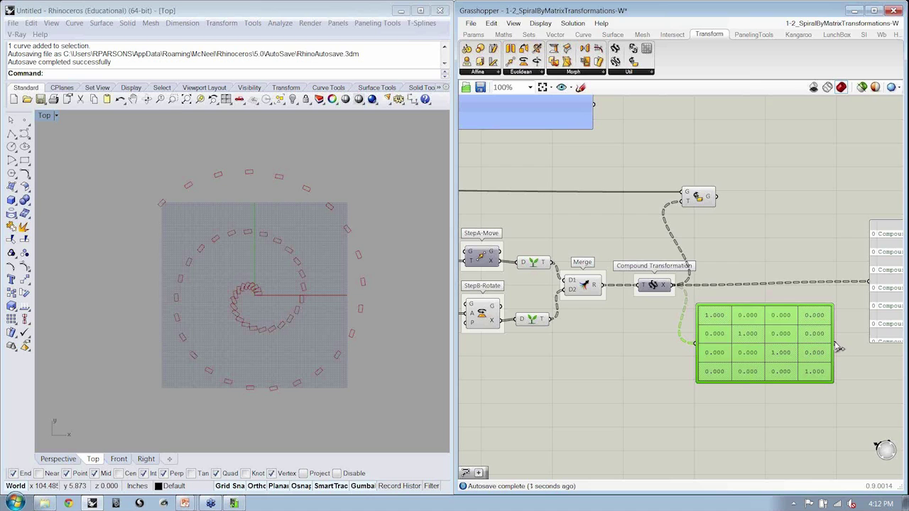
pyautogui.moveTo(835, 345); pyautogui.dragTo(835, 199)
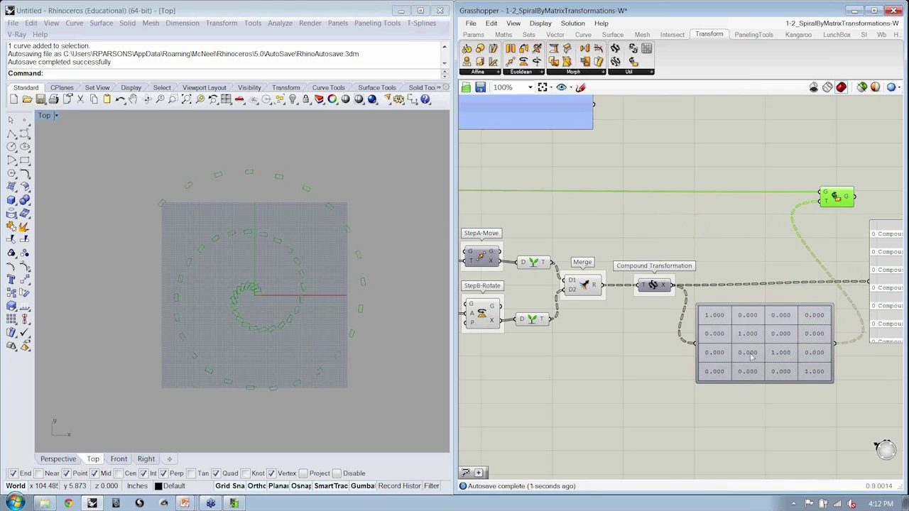
pyautogui.moveTo(752, 357); pyautogui.dragTo(745, 347)
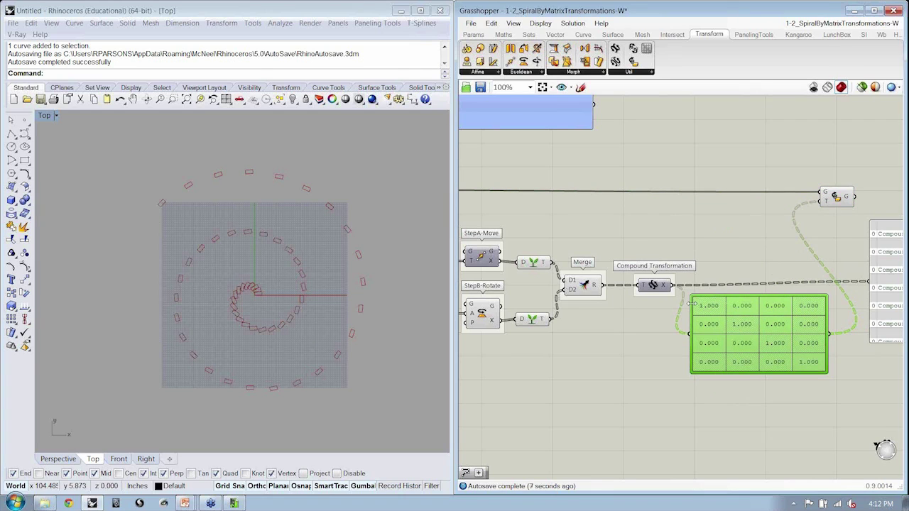
# - Delete the compound transformations panel and line up the matrix display and Transform component beyond the Compound component
pyautogui.moveTo(510, 247); pyautogui.dragTo(568, 247, button='right')
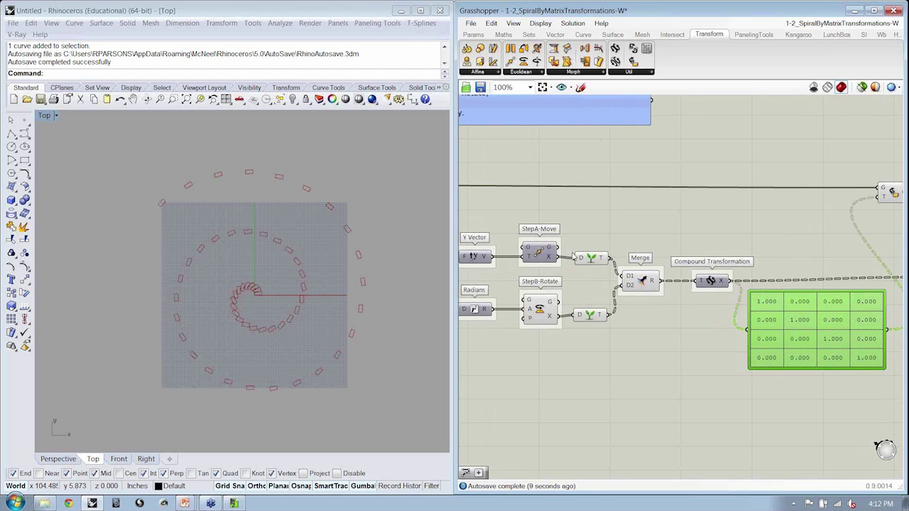
pyautogui.scroll(-2, 663, 323)
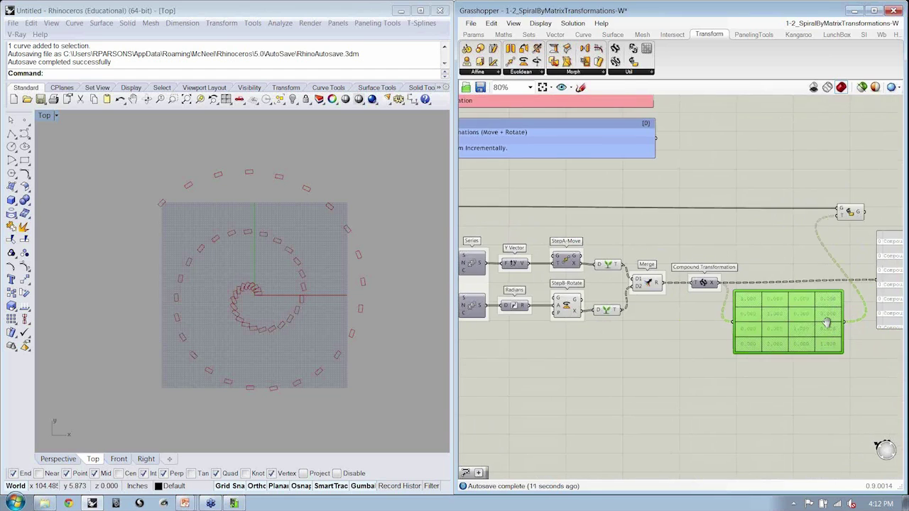
pyautogui.click(832, 249)
pyautogui.press('Delete')
pyautogui.moveTo(772, 305); pyautogui.dragTo(786, 265)
pyautogui.moveTo(802, 201); pyautogui.dragTo(842, 201)
pyautogui.click(840, 175)
# - Group the Transform component and label the group "Tranform"
pyautogui.click(839, 199)
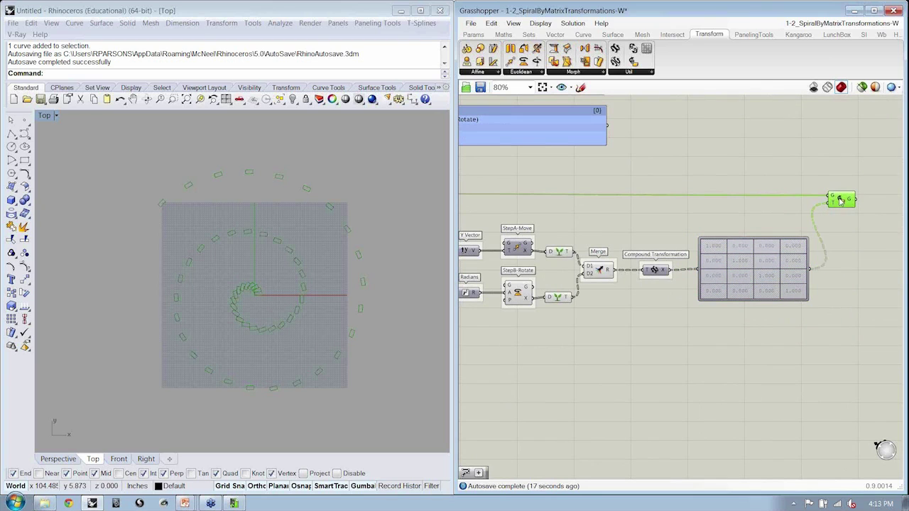
pyautogui.hotkey('ctrl', 'g')
pyautogui.rightClick(842, 214)
pyautogui.write('Tranform')
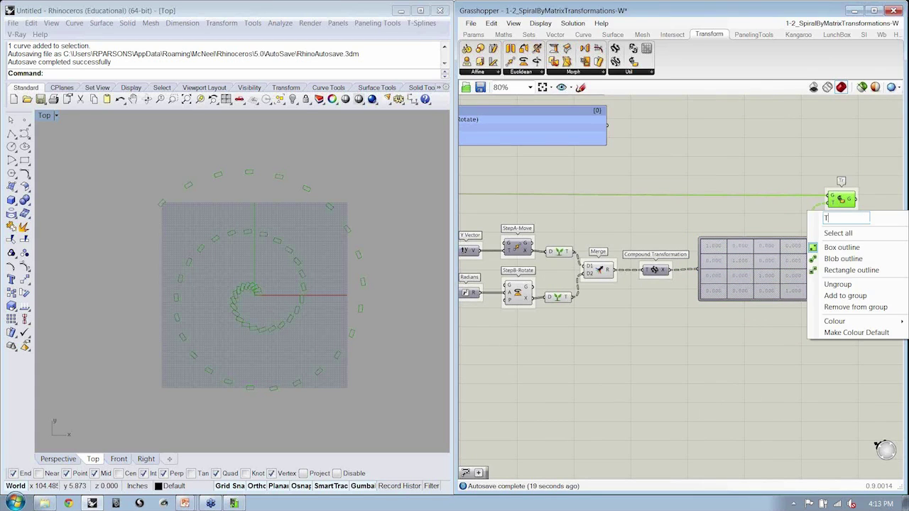
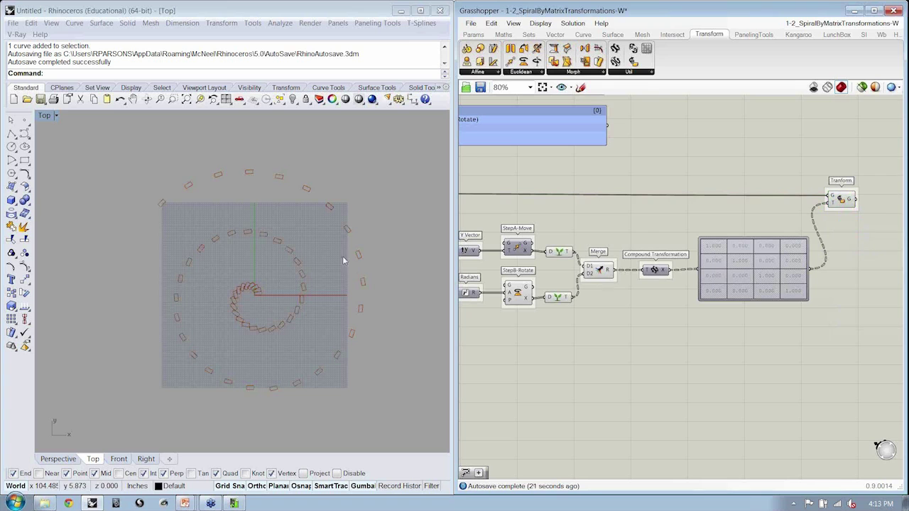
pyautogui.moveTo(269, 221); pyautogui.dragTo(258, 225, button='right')
pyautogui.moveTo(624, 302); pyautogui.dragTo(632, 301, button='right')
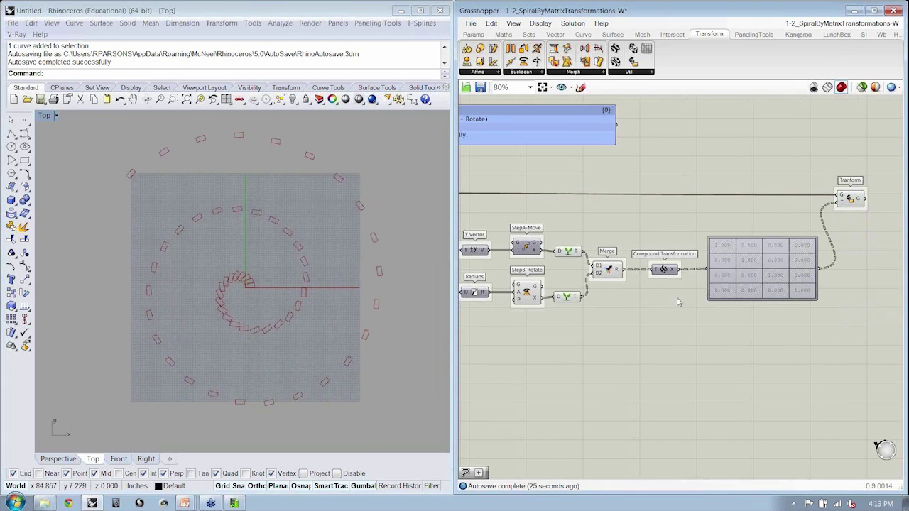
# - Add two extra inputs, D3 and D4, to the Merge component
pyautogui.moveTo(599, 372); pyautogui.dragTo(615, 338, button='right')
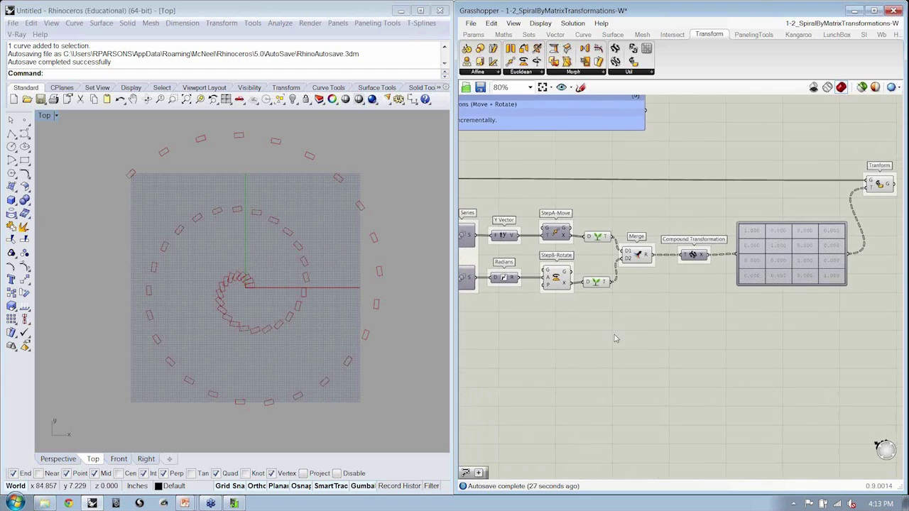
pyautogui.scroll(3, 556, 284)
pyautogui.click(599, 301)
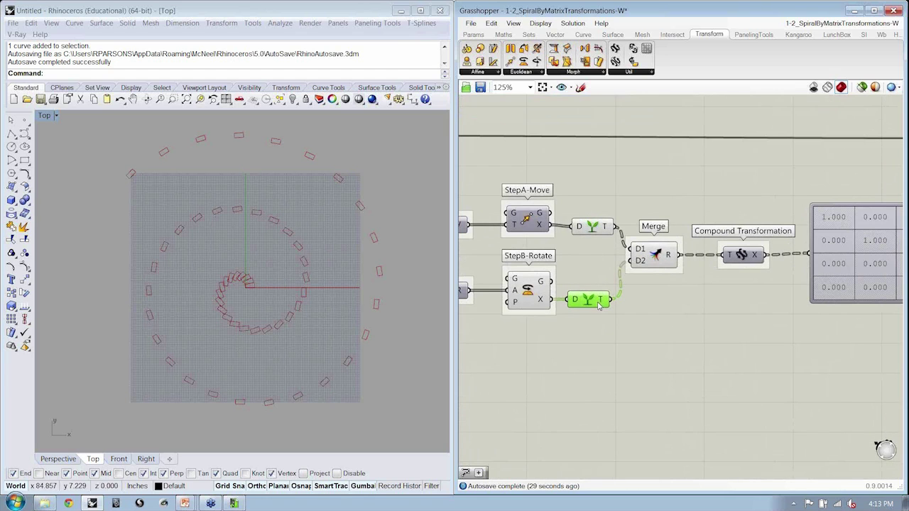
pyautogui.click(653, 314)
pyautogui.scroll(6, 656, 254)
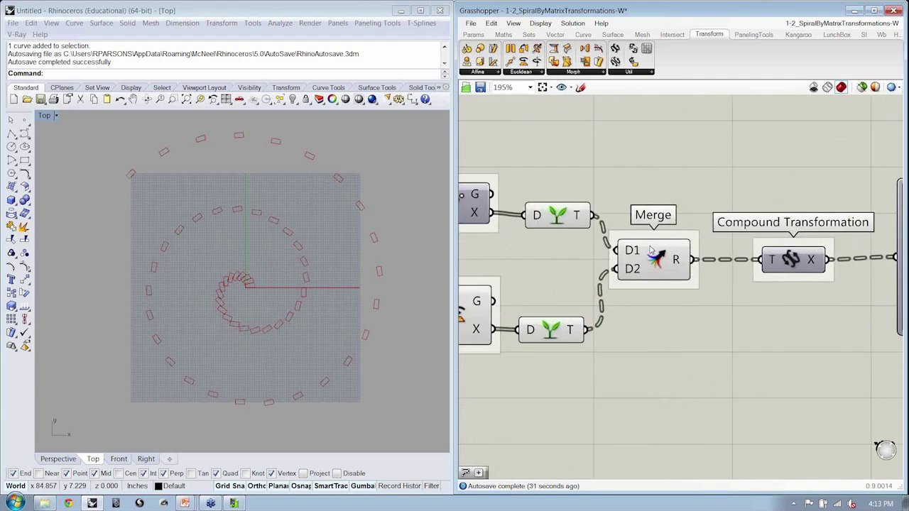
pyautogui.click(639, 323)
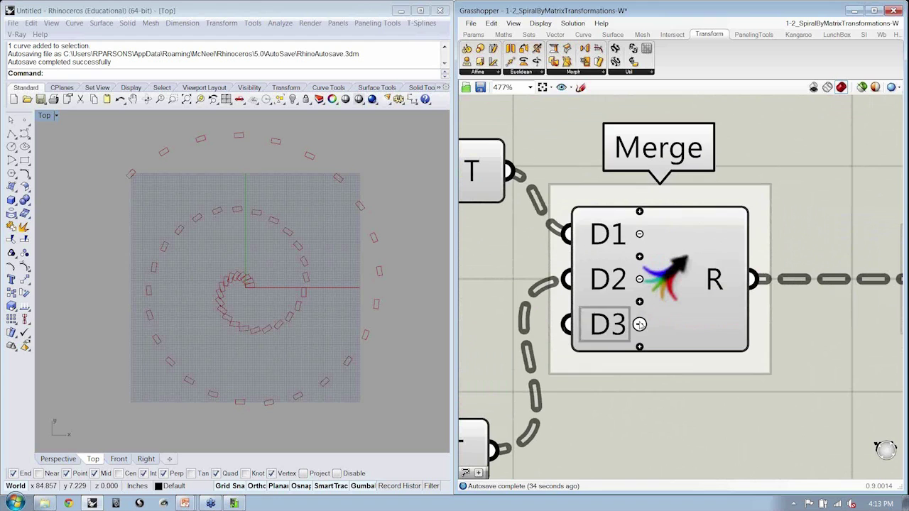
pyautogui.click(639, 342)
pyautogui.scroll(-5, 651, 350)
# - Reposition the enlarged Merge component and the Compound Transformation component so they line up with the incoming Graft branches
pyautogui.moveTo(653, 351); pyautogui.dragTo(673, 365)
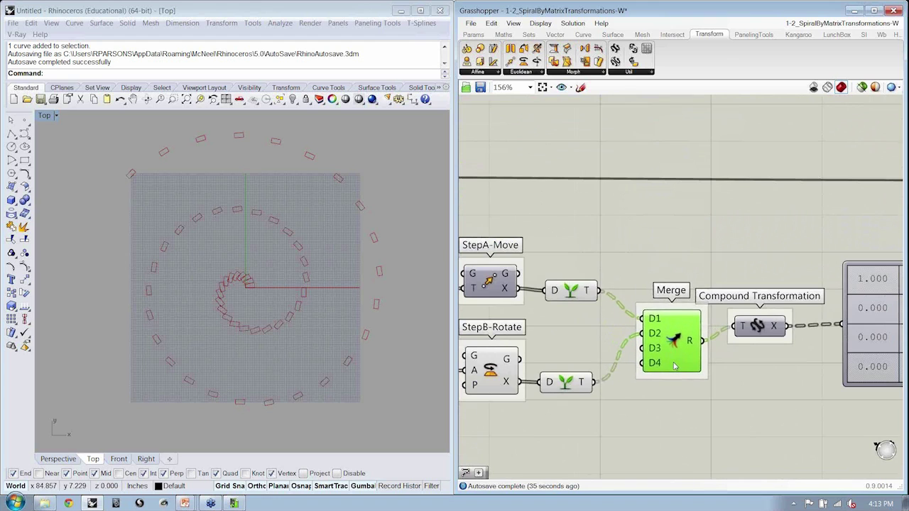
pyautogui.scroll(-2, 673, 365)
pyautogui.moveTo(673, 365); pyautogui.dragTo(685, 308, button='right')
pyautogui.moveTo(746, 285); pyautogui.dragTo(753, 295)
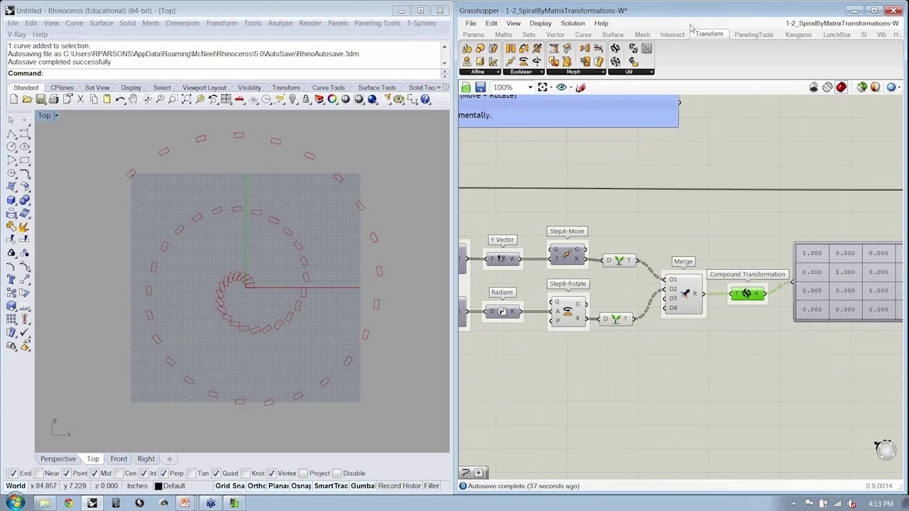
pyautogui.click(521, 72)
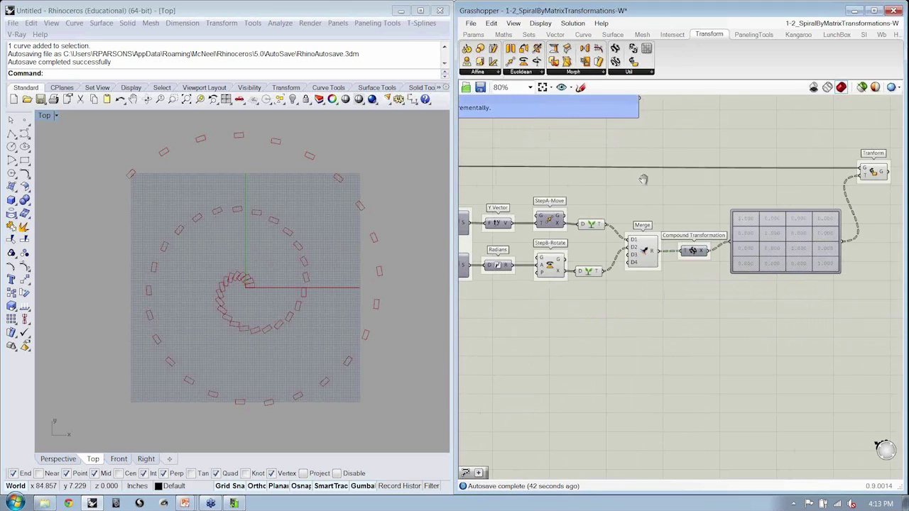
pyautogui.moveTo(643, 178); pyautogui.dragTo(737, 207, button='right')
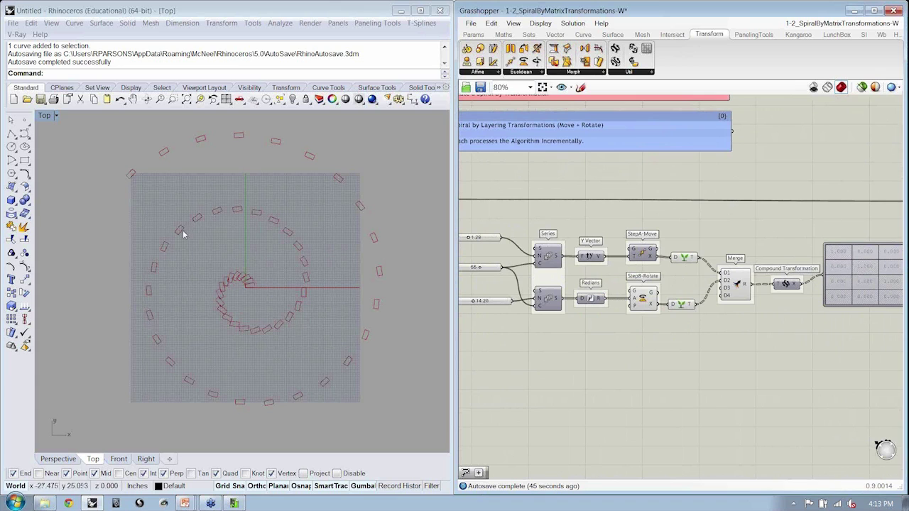
pyautogui.moveTo(630, 316); pyautogui.dragTo(602, 318, button='right')
# - Turn off the preview of the StepA-Move, StepB-Rotate and both Graft components
pyautogui.scroll(2, 657, 312)
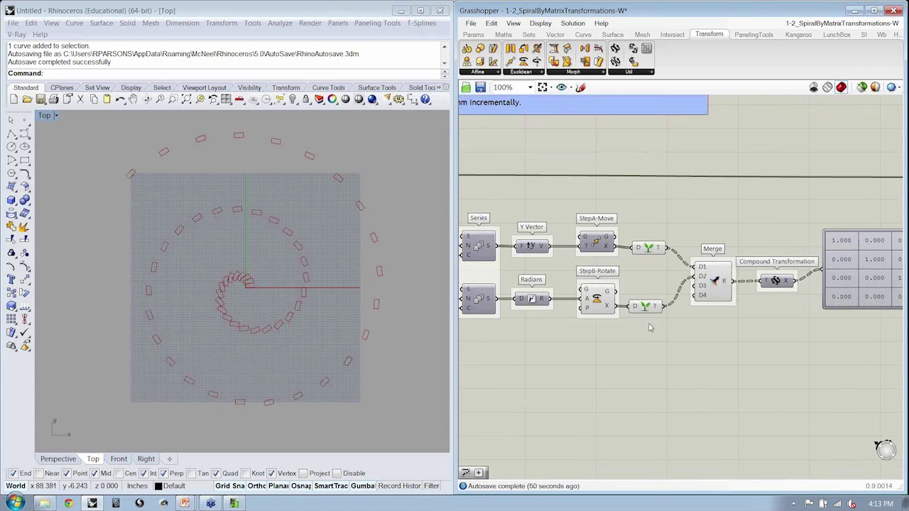
pyautogui.moveTo(670, 352); pyautogui.dragTo(589, 196)
pyautogui.rightClick(657, 197)
pyautogui.click(670, 213)
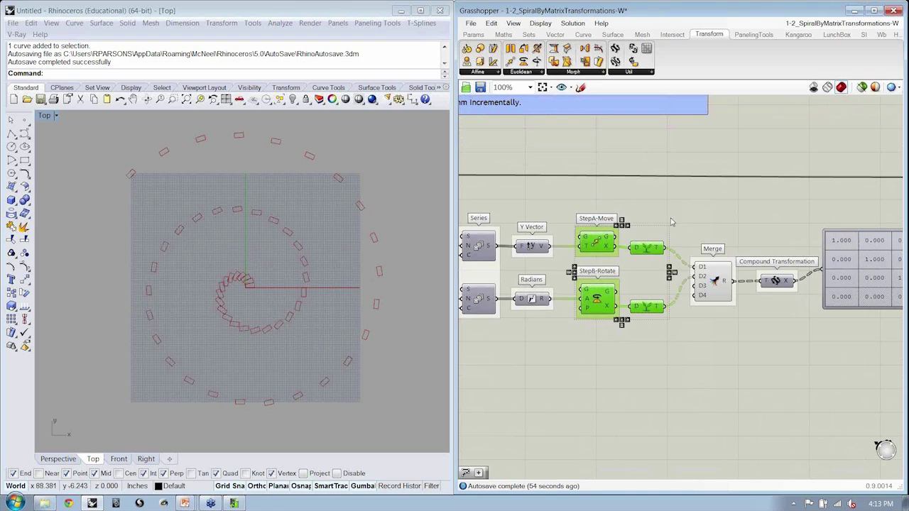
pyautogui.click(671, 210)
pyautogui.click(645, 249)
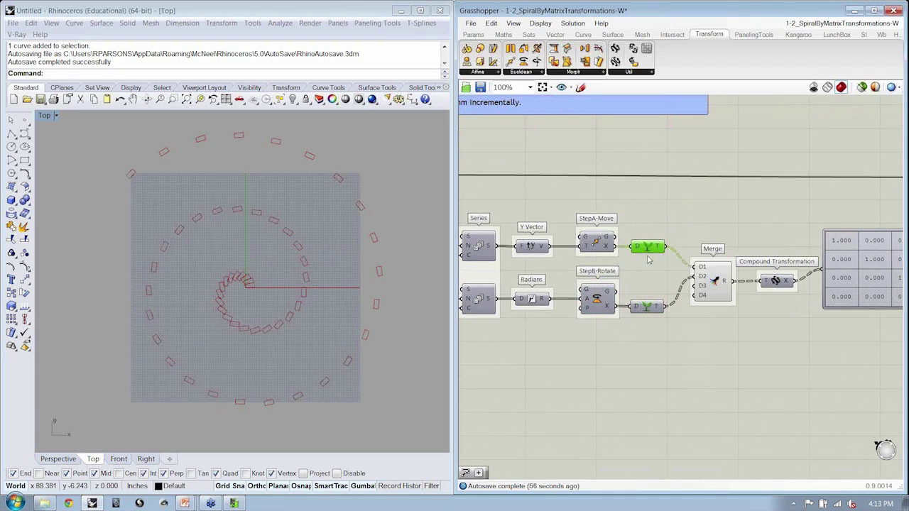
# - Add a Scale component directly beneath the StepB-Rotate component
pyautogui.click(497, 72)
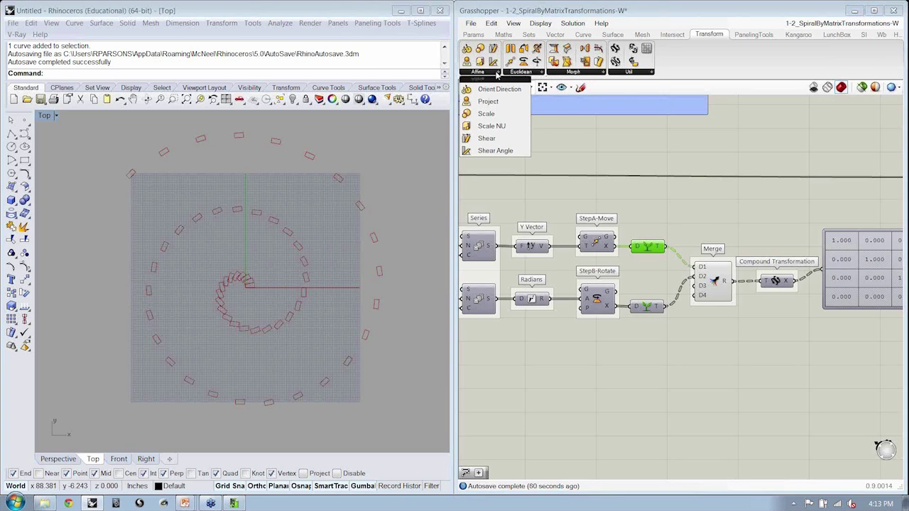
pyautogui.click(497, 115)
pyautogui.click(598, 357)
pyautogui.moveTo(600, 366); pyautogui.dragTo(725, 344, button='right')
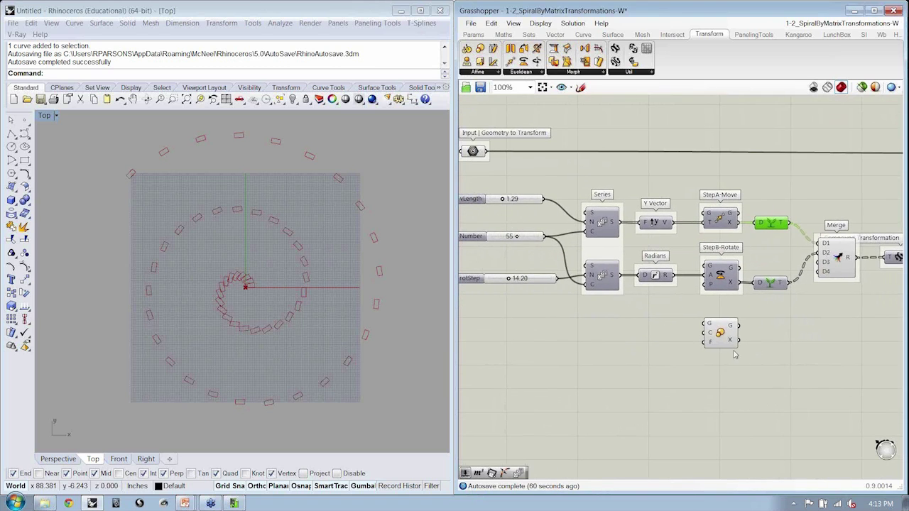
pyautogui.keyDown('shift'); pyautogui.moveTo(722, 332); pyautogui.dragTo(721, 327); pyautogui.keyUp('shift')
pyautogui.press('Escape')
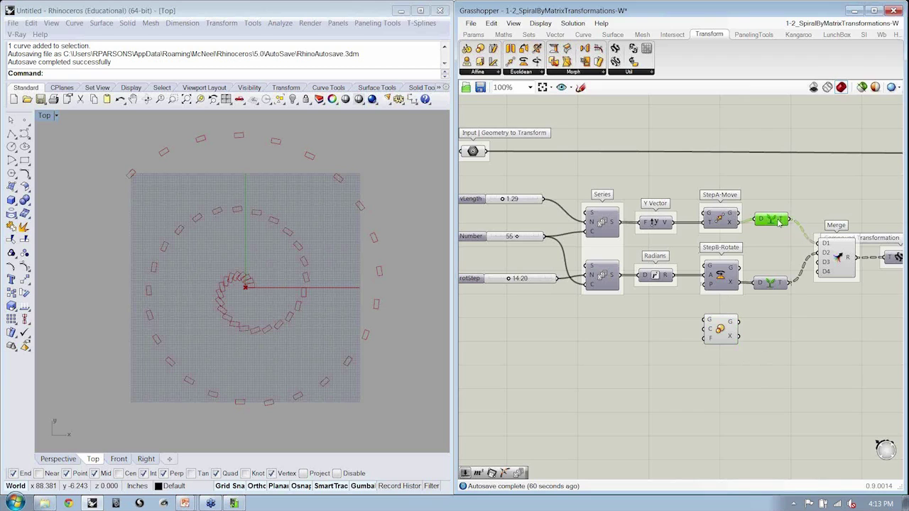
# - Group the Scale component and label the group "StepC-Scale"
pyautogui.click(773, 222)
pyautogui.click(720, 329)
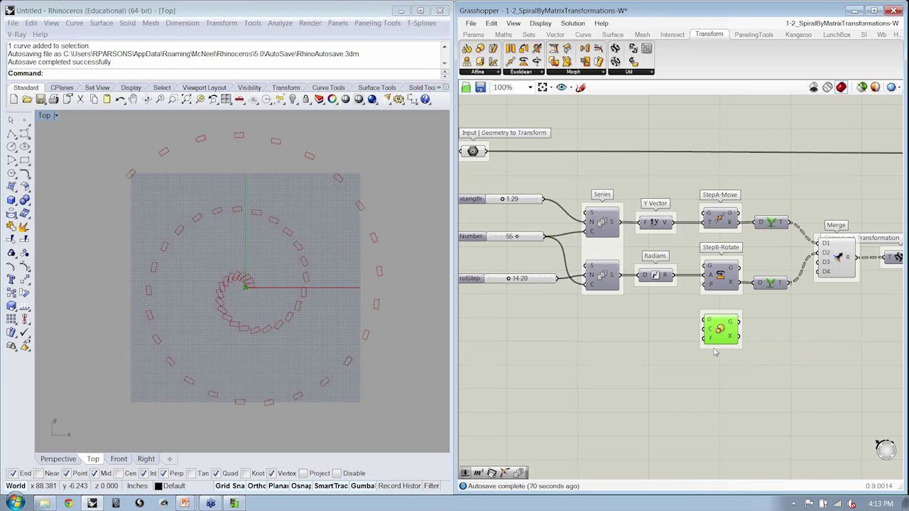
pyautogui.rightClick(716, 352)
pyautogui.write('Step')
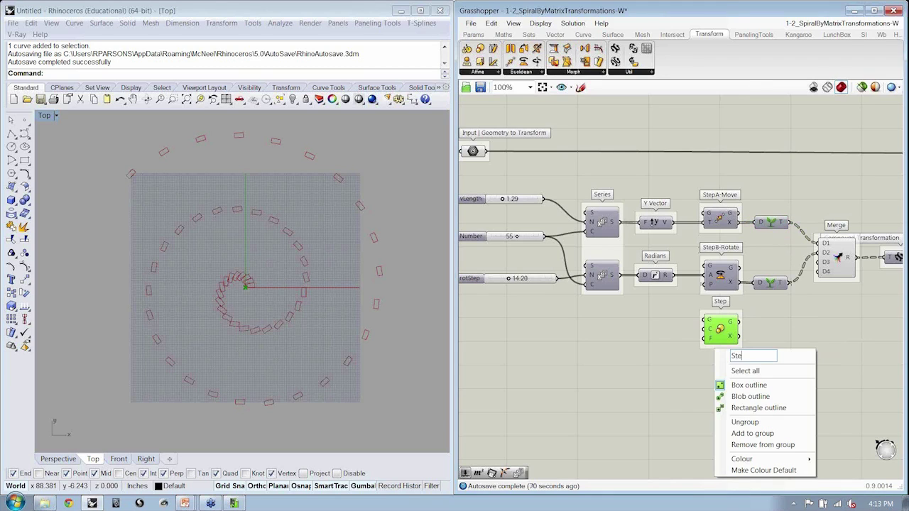
pyautogui.write('C-Scale')
pyautogui.press('Return')
# - Route Scale's X output through a copied Graft component into Merge's D3 input, with Scale shifted slightly down
pyautogui.moveTo(727, 339); pyautogui.dragTo(727, 349)
pyautogui.moveTo(794, 323); pyautogui.dragTo(824, 271)
pyautogui.click(831, 349)
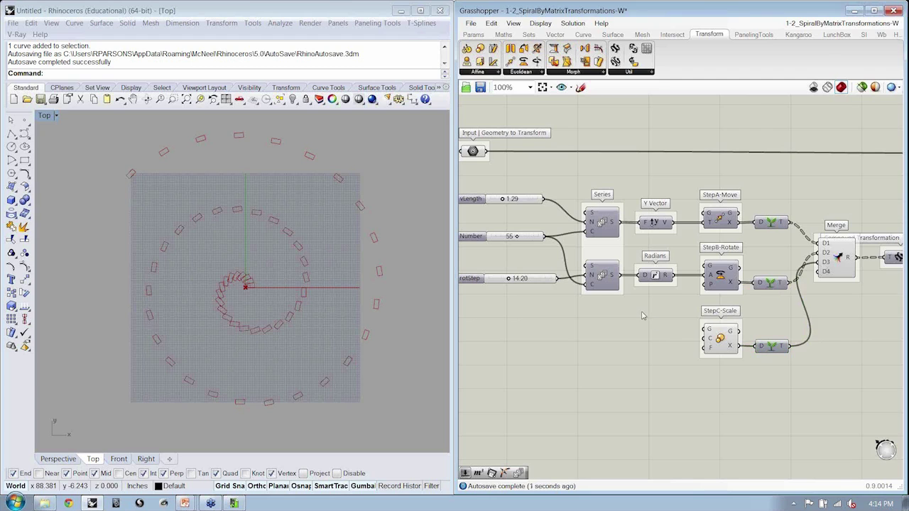
# - Duplicate the rotStep slider and its Series component and place the copies beside StepC-Scale
pyautogui.moveTo(642, 316); pyautogui.dragTo(689, 314, button='right')
pyautogui.click(653, 284)
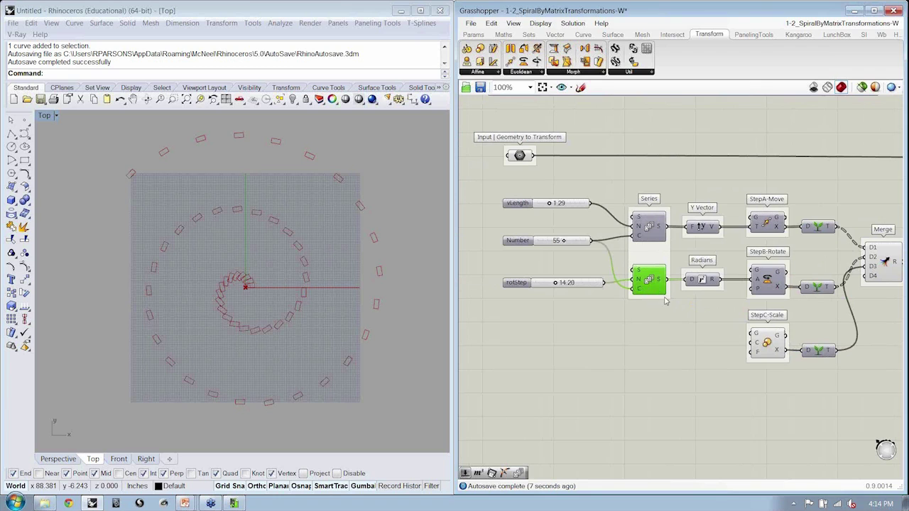
pyautogui.keyDown('shift'); pyautogui.click(587, 286); pyautogui.keyUp('shift')
pyautogui.hotkey('ctrl', 'c')
pyautogui.hotkey('ctrl', 'v')
pyautogui.keyDown('alt'); pyautogui.moveTo(653, 291); pyautogui.dragTo(650, 353); pyautogui.keyUp('alt')
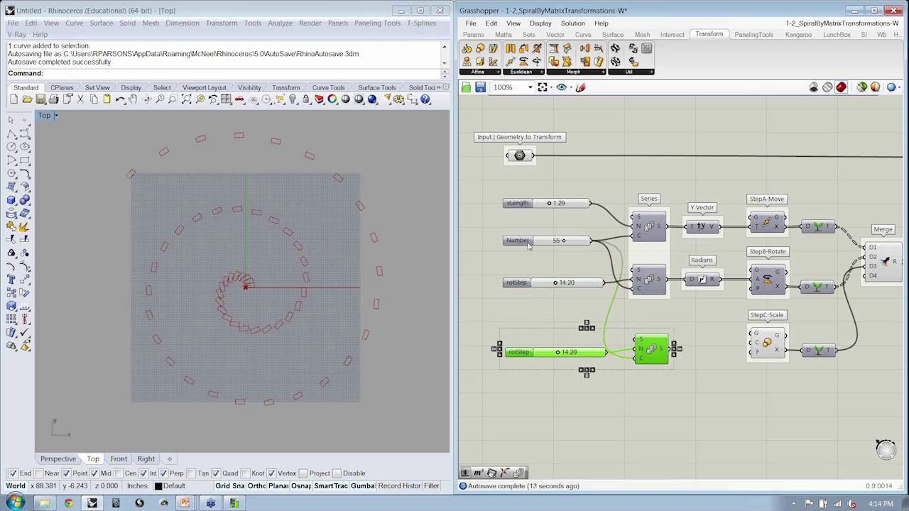
pyautogui.click(666, 312)
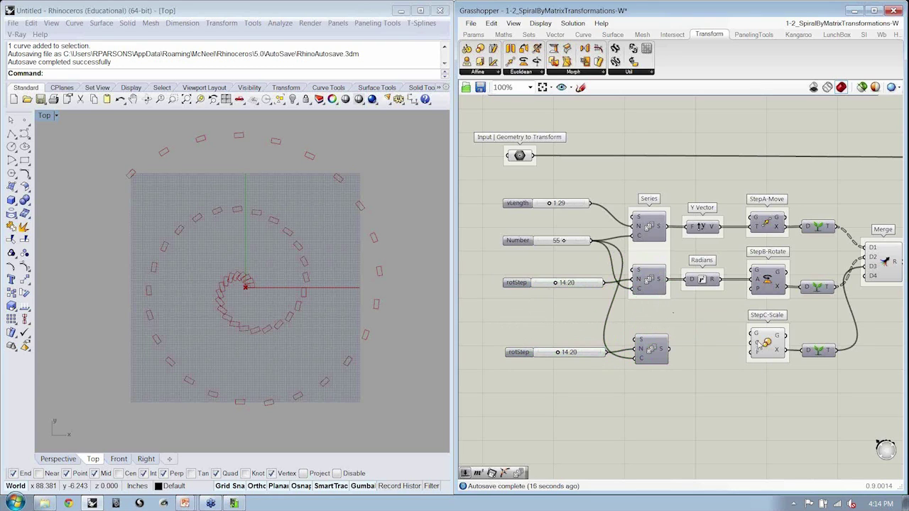
# - Add the copied Series component to the existing Series group
pyautogui.rightClick(644, 299)
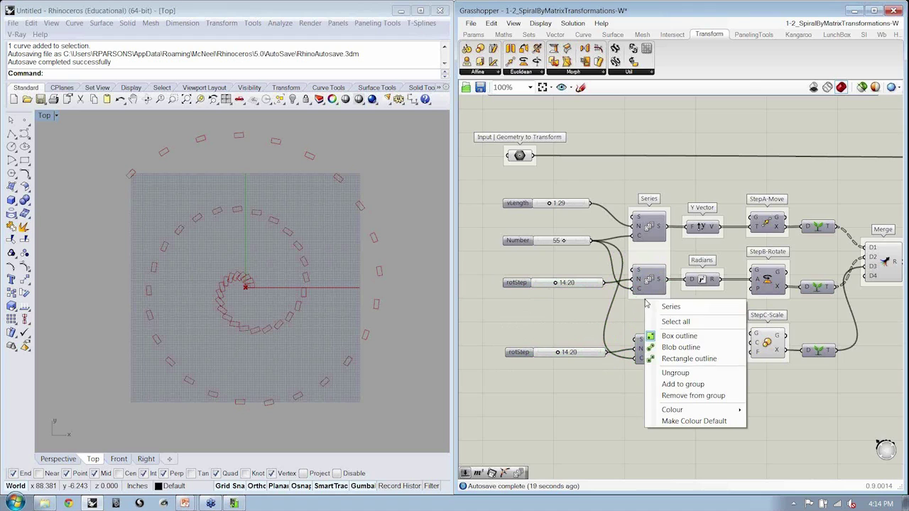
pyautogui.click(650, 349)
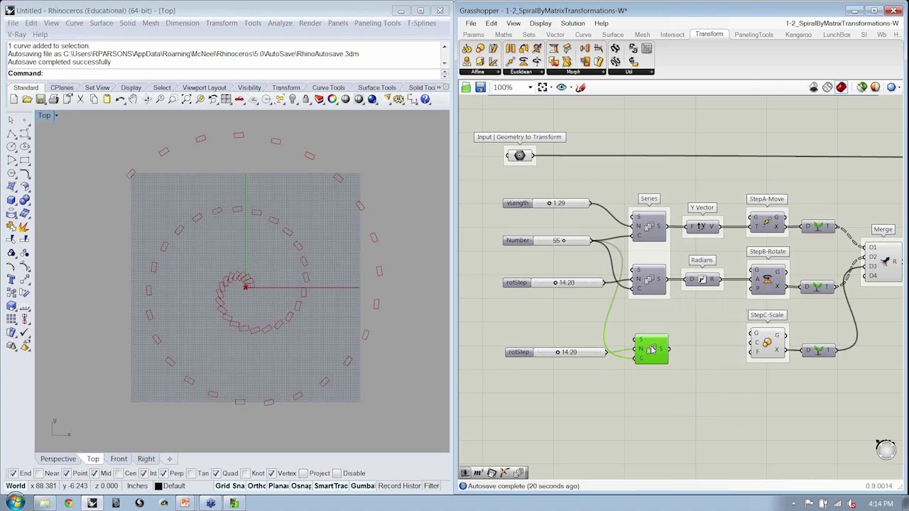
pyautogui.rightClick(659, 255)
pyautogui.click(696, 337)
# - Rename the copied rotStep slider "scaleStep"
pyautogui.moveTo(596, 354); pyautogui.dragTo(542, 352)
pyautogui.rightClick(523, 345)
pyautogui.write('scale')
pyautogui.press('Return')
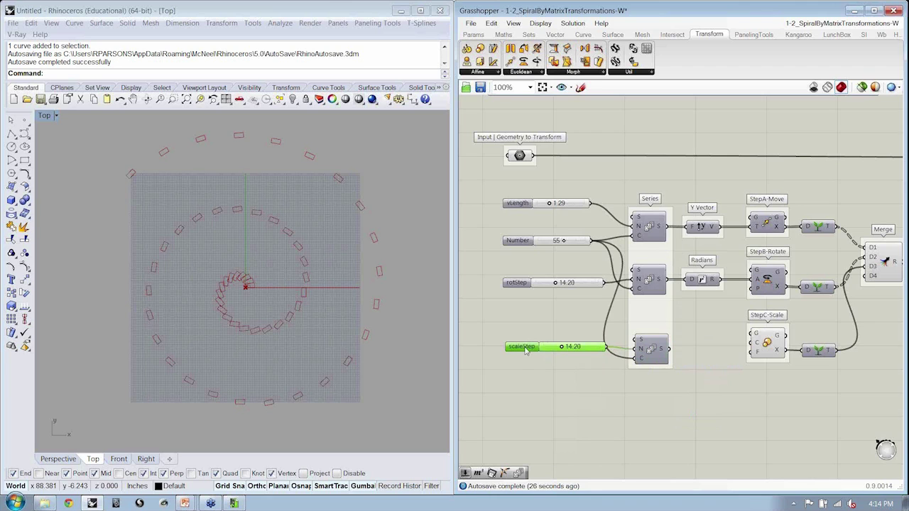
# - Set the scaleStep slider's maximum to 1.0
pyautogui.doubleClick(524, 348)
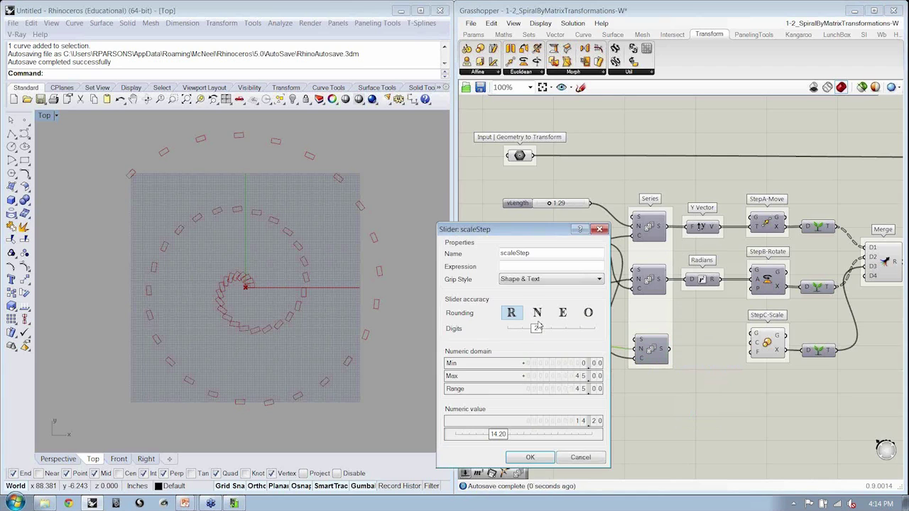
pyautogui.doubleClick(561, 376)
pyautogui.press('BackSpace')
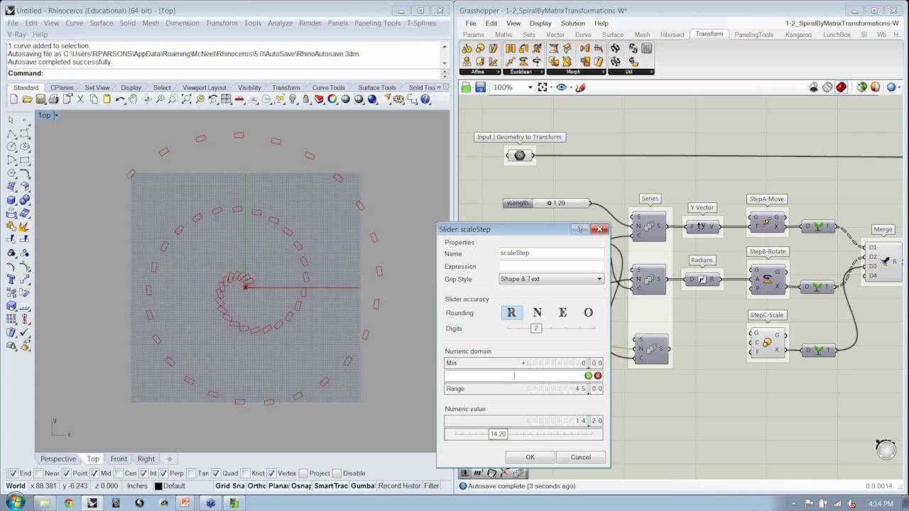
pyautogui.write('1.0')
pyautogui.press('Return')
pyautogui.click(529, 458)
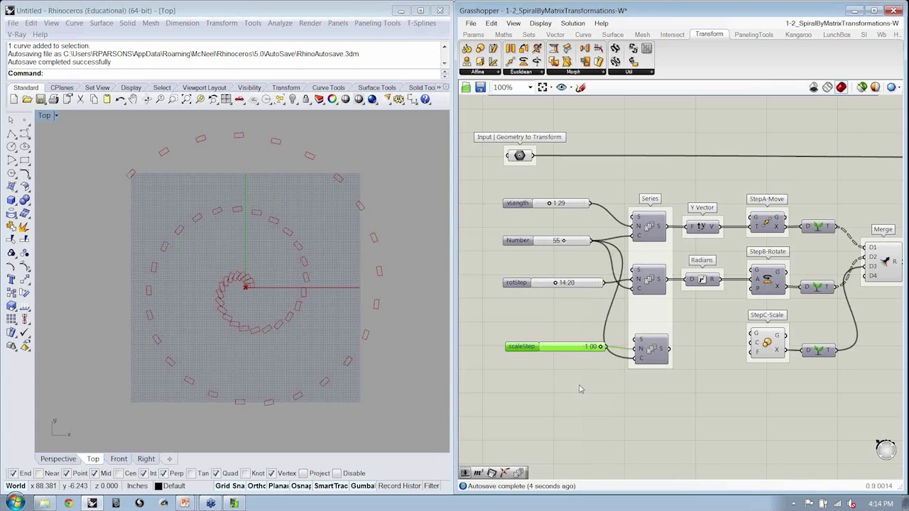
# - Feed the new Series into Scale's F input, using a scaleStep slider of 0.04 for its start and 0.03 for its step
pyautogui.moveTo(669, 349); pyautogui.dragTo(750, 348)
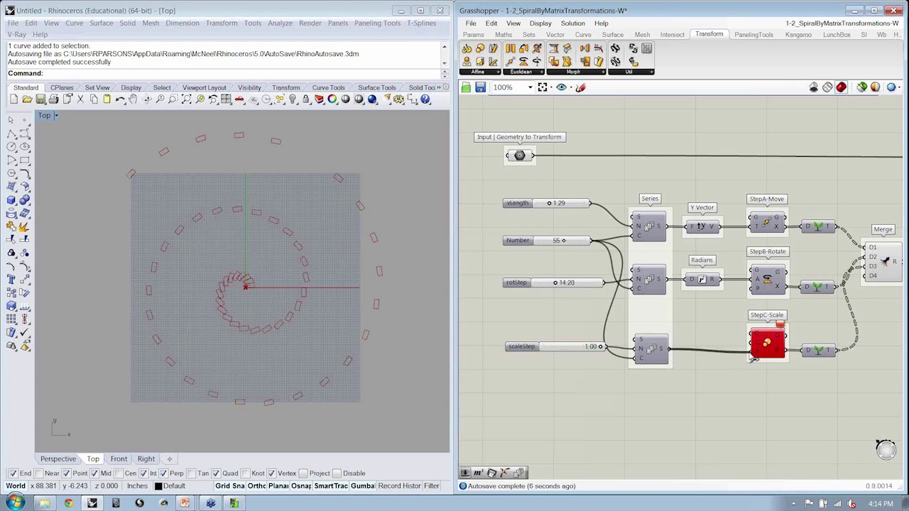
pyautogui.moveTo(575, 351)
pyautogui.mouseDown()
pyautogui.moveTo(578, 366)
pyautogui.moveTo(577, 348)
pyautogui.mouseUp()
pyautogui.moveTo(639, 342); pyautogui.dragTo(548, 348)
pyautogui.moveTo(602, 359); pyautogui.dragTo(552, 360)
pyautogui.rightClick(524, 159)
pyautogui.click(541, 175)
pyautogui.scroll(-4, 418, 251)
pyautogui.moveTo(418, 251); pyautogui.dragTo(353, 277, button='right')
pyautogui.scroll(-2, 352, 277)
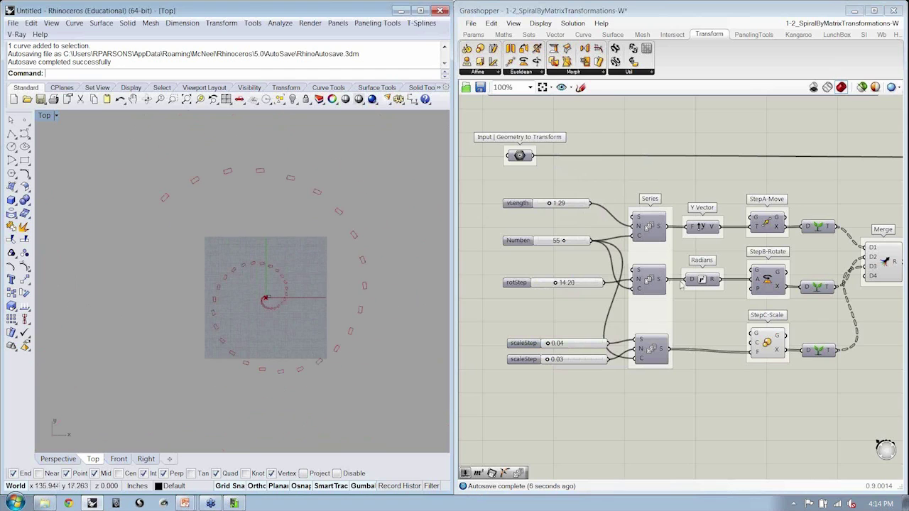
# - Turn off the preview of the StepC-Scale component and tidy the components leading to Transform
pyautogui.rightClick(683, 335)
pyautogui.moveTo(776, 312); pyautogui.dragTo(532, 306, button='right')
pyautogui.click(696, 356)
pyautogui.scroll(-1, 714, 326)
pyautogui.moveTo(714, 326); pyautogui.dragTo(749, 325, button='right')
pyautogui.click(785, 264)
pyautogui.moveTo(785, 261); pyautogui.dragTo(784, 267)
pyautogui.click(682, 312)
pyautogui.moveTo(726, 269); pyautogui.dragTo(719, 283, button='right')
pyautogui.moveTo(724, 269); pyautogui.dragTo(882, 193)
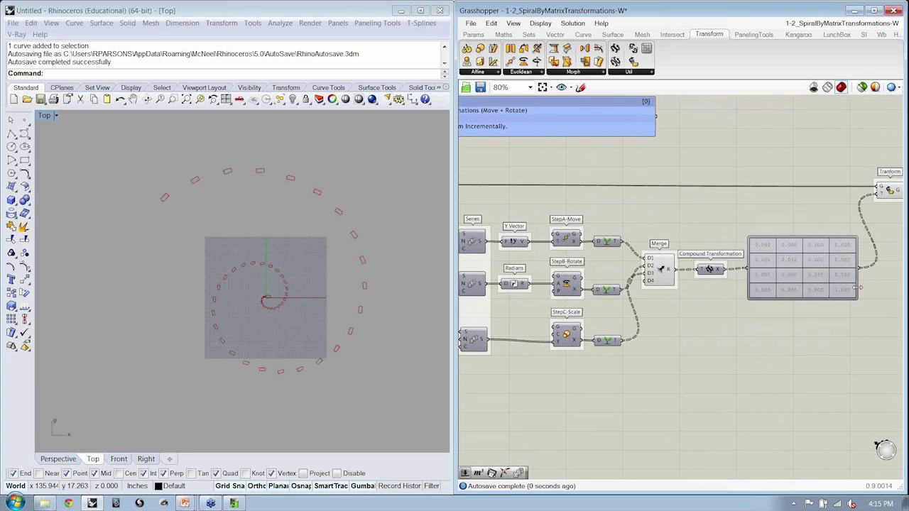
# - Line up the Graft, Merge, Compound Transformation and matrix display components, and save the definition
pyautogui.scroll(-3, 731, 271)
pyautogui.scroll(3, 657, 319)
pyautogui.click(652, 314)
pyautogui.click(600, 305)
pyautogui.moveTo(657, 318); pyautogui.dragTo(657, 316)
pyautogui.click(734, 239)
pyautogui.moveTo(734, 239); pyautogui.dragTo(697, 249, button='right')
pyautogui.moveTo(690, 245); pyautogui.dragTo(696, 272)
pyautogui.moveTo(757, 266); pyautogui.dragTo(710, 263, button='right')
pyautogui.moveTo(694, 234); pyautogui.dragTo(704, 259)
pyautogui.moveTo(807, 257); pyautogui.dragTo(820, 278)
pyautogui.scroll(-4, 781, 284)
pyautogui.scroll(2, 784, 311)
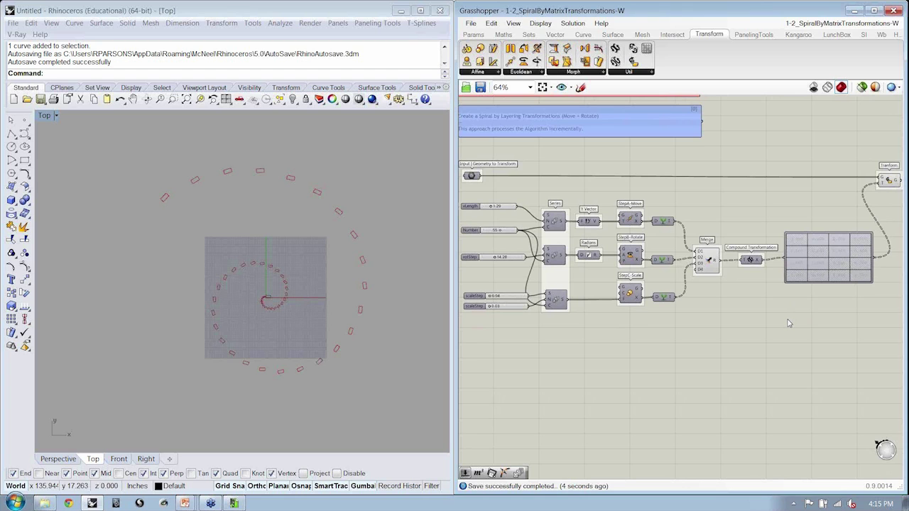
# - Remove the unused D4 input from the Merge component
pyautogui.scroll(4, 703, 273)
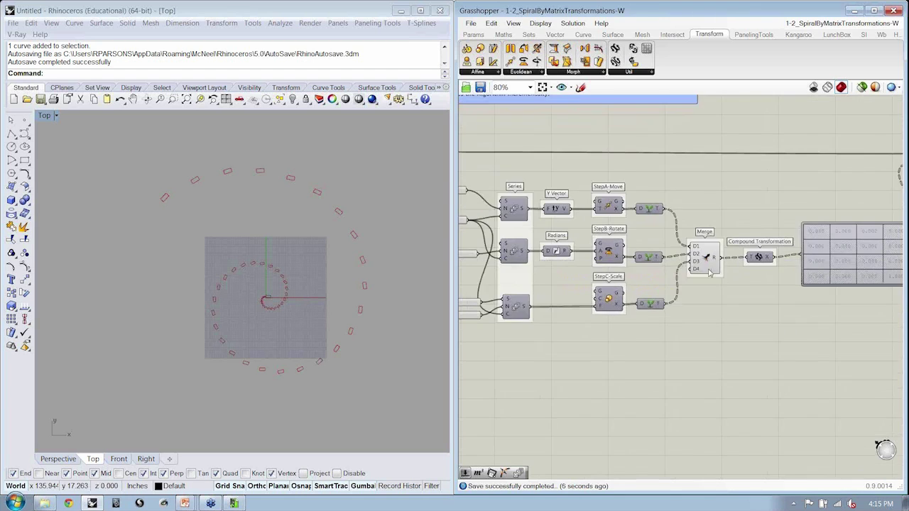
pyautogui.scroll(2, 693, 272)
pyautogui.click(693, 268)
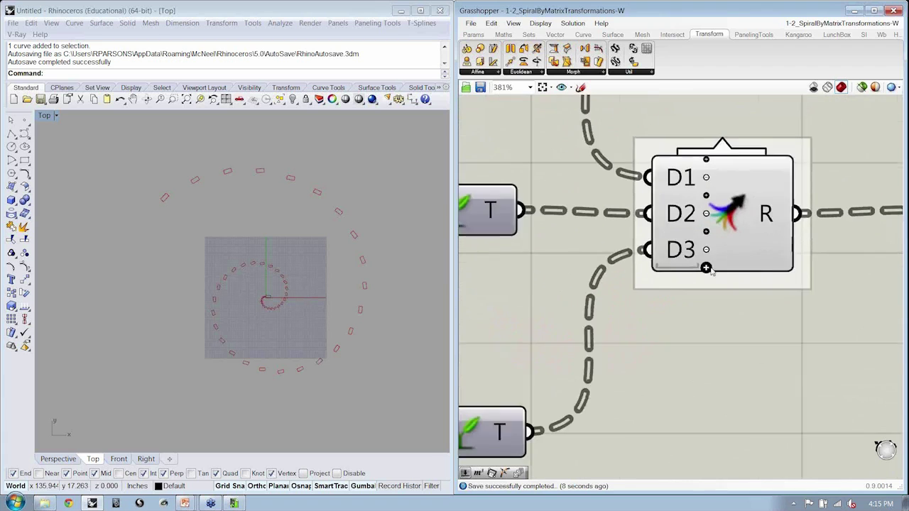
pyautogui.scroll(-4, 725, 275)
pyautogui.scroll(-4, 726, 275)
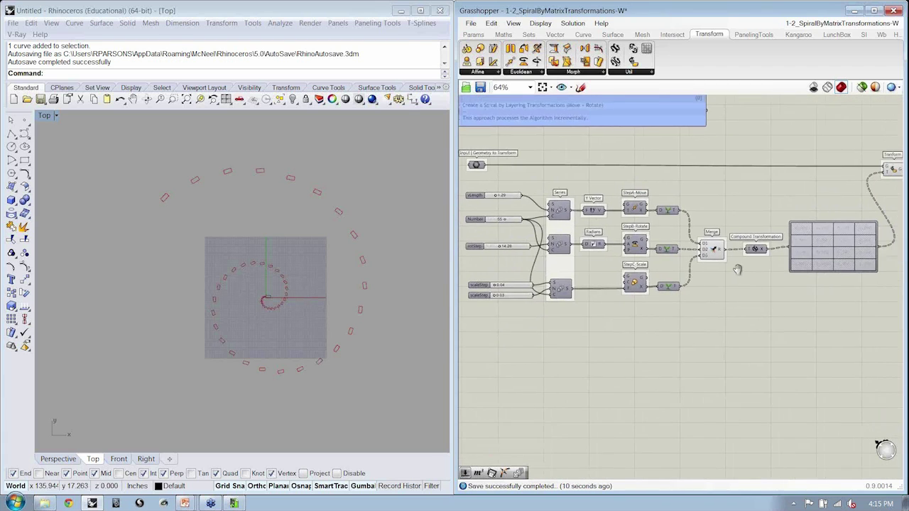
pyautogui.moveTo(719, 263); pyautogui.dragTo(716, 263, button='right')
pyautogui.moveTo(700, 314); pyautogui.dragTo(706, 308, button='right')
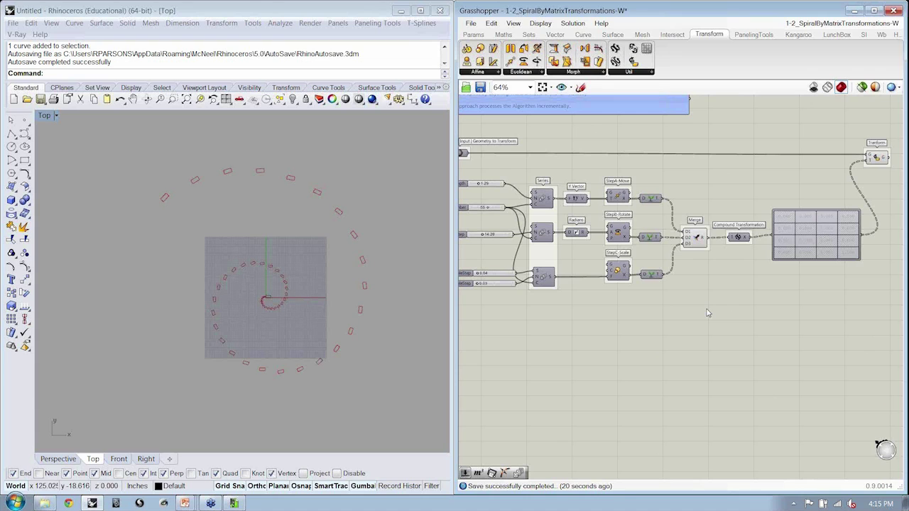
pyautogui.moveTo(473, 288); pyautogui.dragTo(499, 288, button='right')
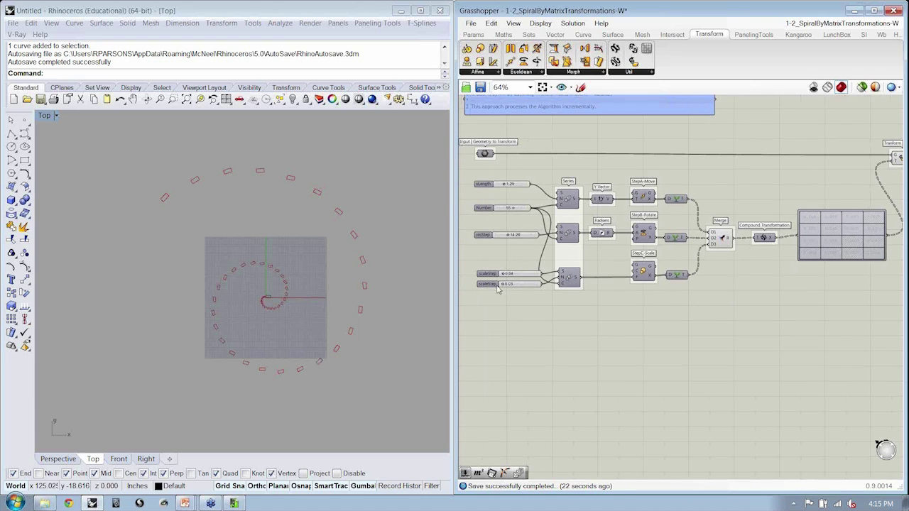
# - Set the second scaleStep slider to 0.02 and the rotStep slider to 21.12 to reshape the spiral
pyautogui.moveTo(502, 285); pyautogui.dragTo(503, 285)
pyautogui.moveTo(521, 245); pyautogui.dragTo(493, 259, button='right')
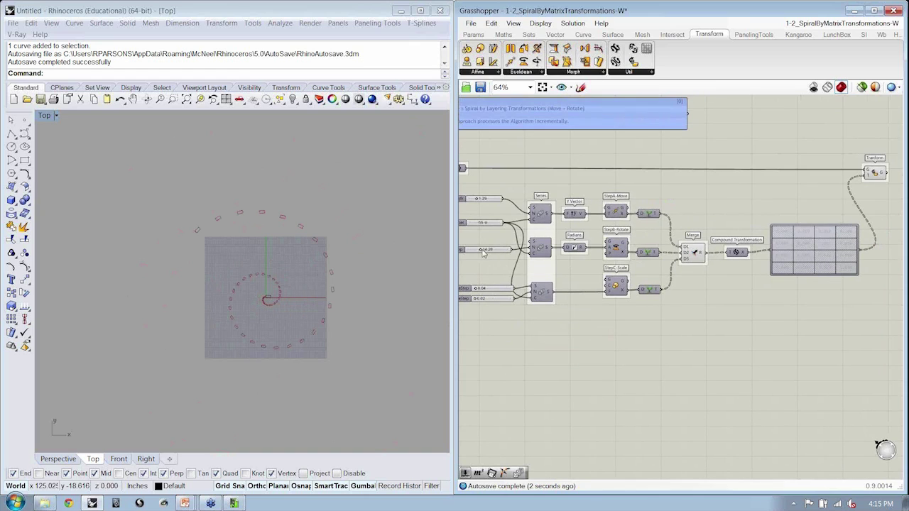
pyautogui.moveTo(480, 253); pyautogui.dragTo(488, 253)
pyautogui.scroll(6, 308, 273)
pyautogui.moveTo(285, 270)
pyautogui.mouseDown(button='right')
pyautogui.moveTo(292, 280)
pyautogui.moveTo(299, 265)
pyautogui.mouseUp(button='right')
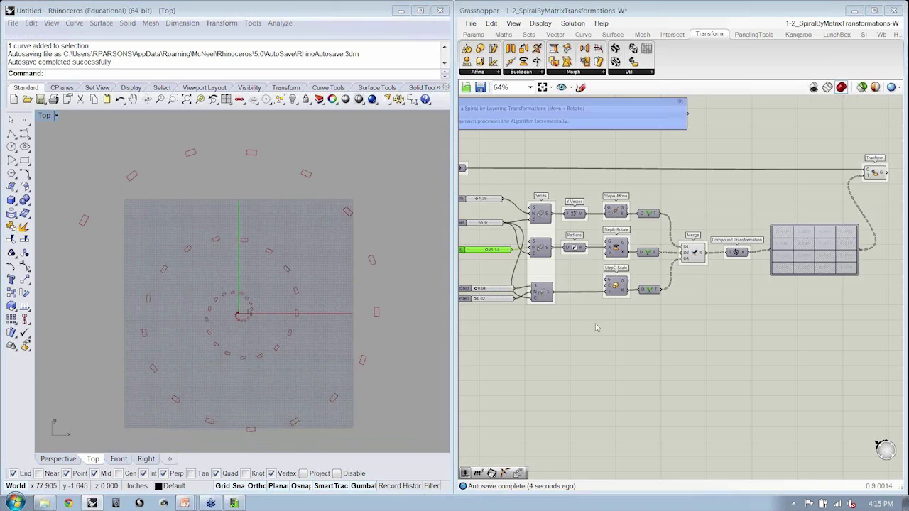
pyautogui.moveTo(599, 327); pyautogui.dragTo(624, 318, button='right')
pyautogui.click(622, 326)
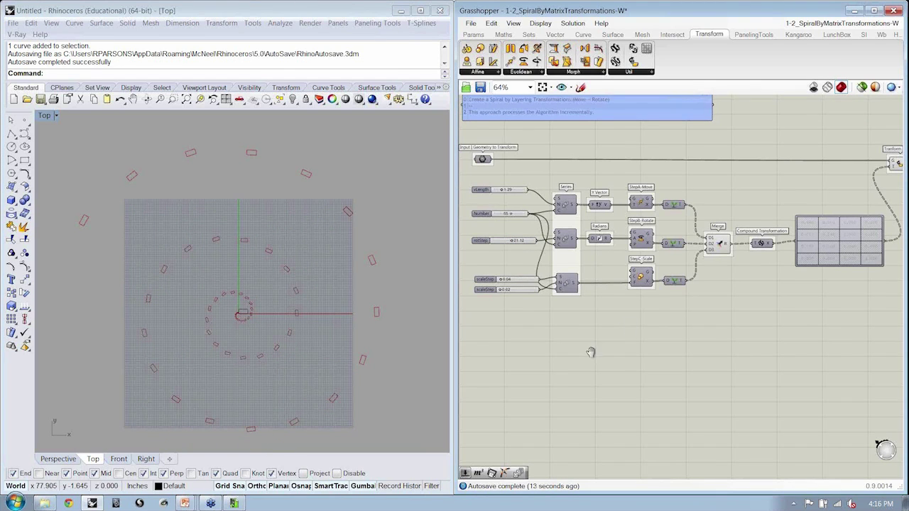
pyautogui.moveTo(590, 352); pyautogui.dragTo(578, 355, button='right')
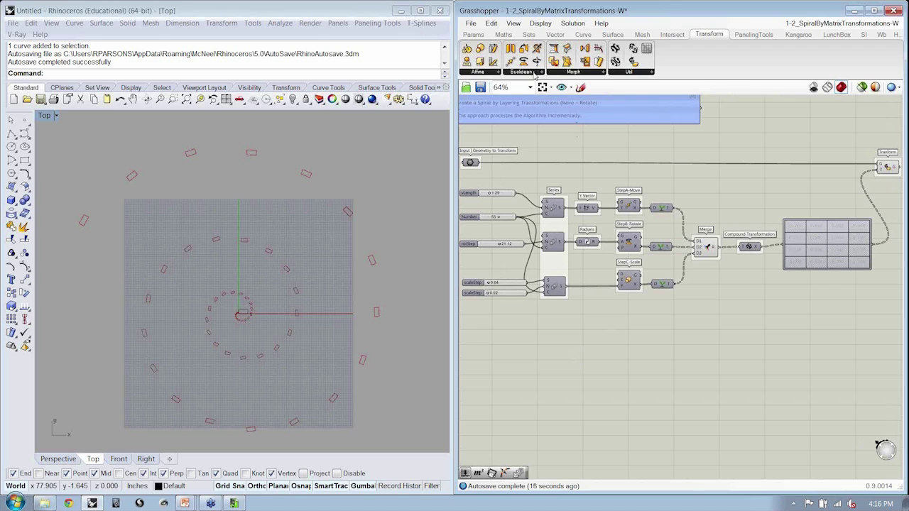
# - Add a Mirror component to the canvas, directly below StepC-Scale
pyautogui.click(535, 74)
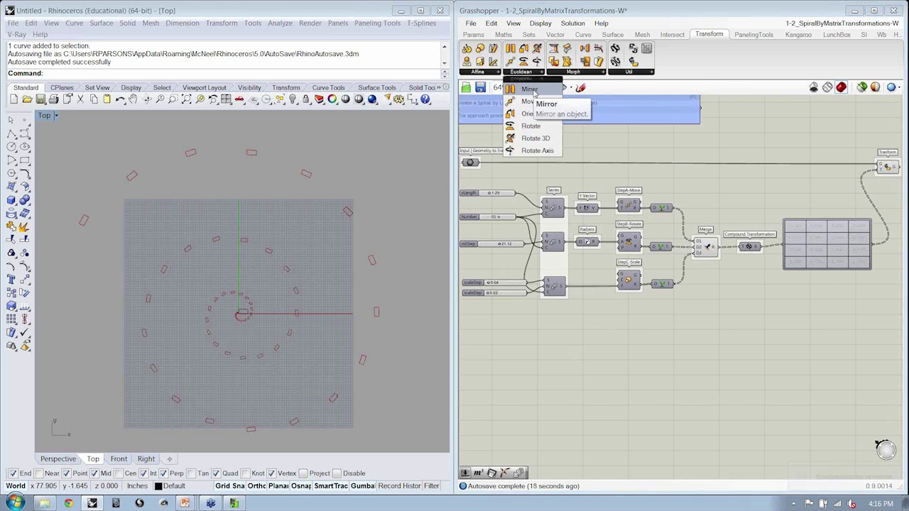
pyautogui.click(528, 89)
pyautogui.click(628, 313)
pyautogui.scroll(3, 626, 312)
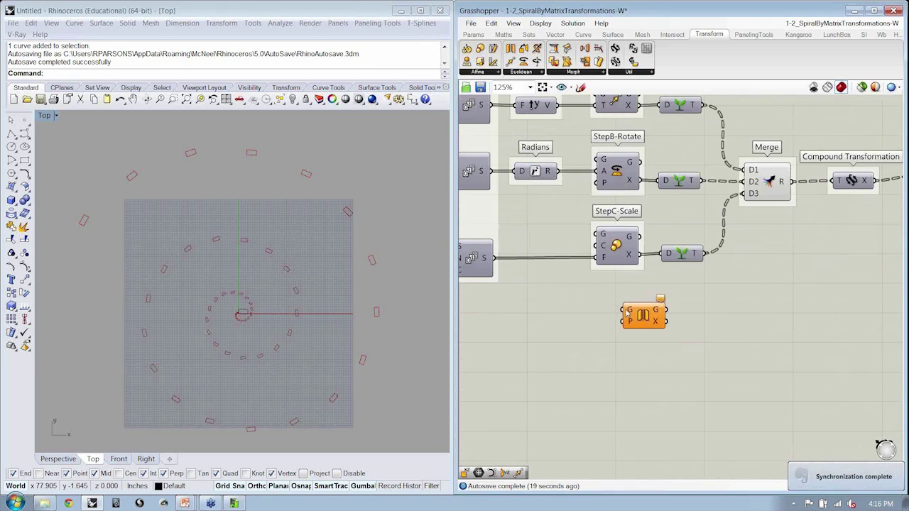
pyautogui.moveTo(628, 323)
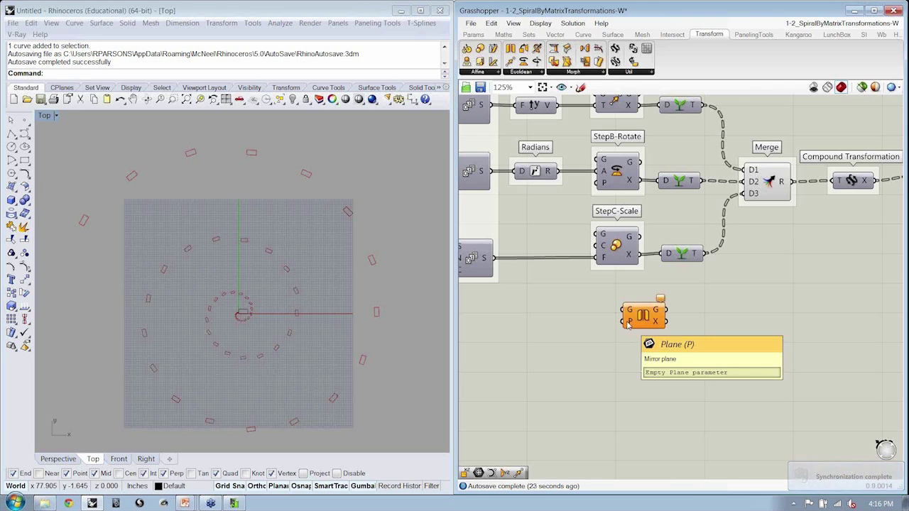
pyautogui.scroll(-2, 561, 344)
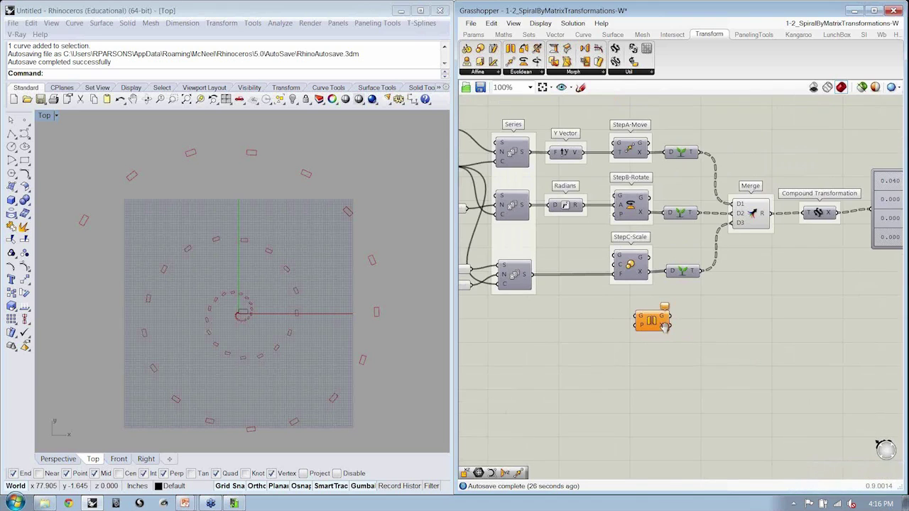
pyautogui.moveTo(269, 293); pyautogui.dragTo(284, 285, button='right')
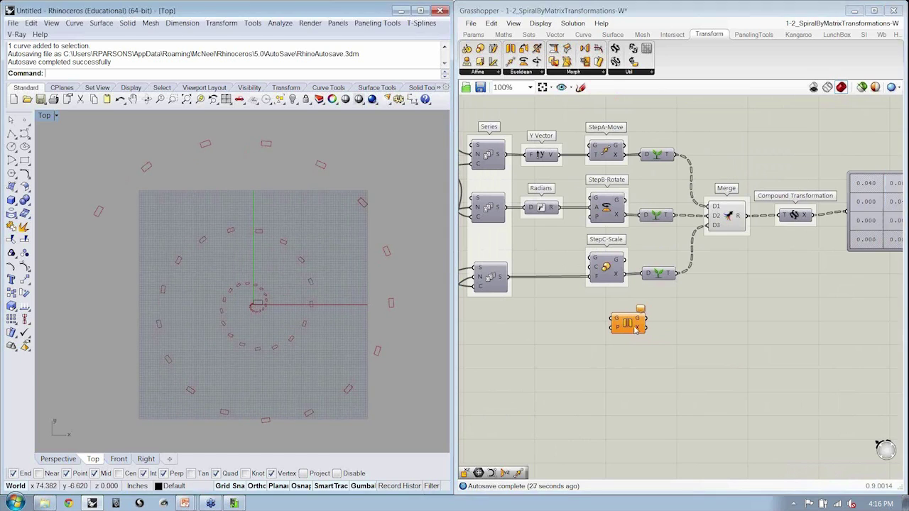
pyautogui.moveTo(636, 328); pyautogui.dragTo(616, 333)
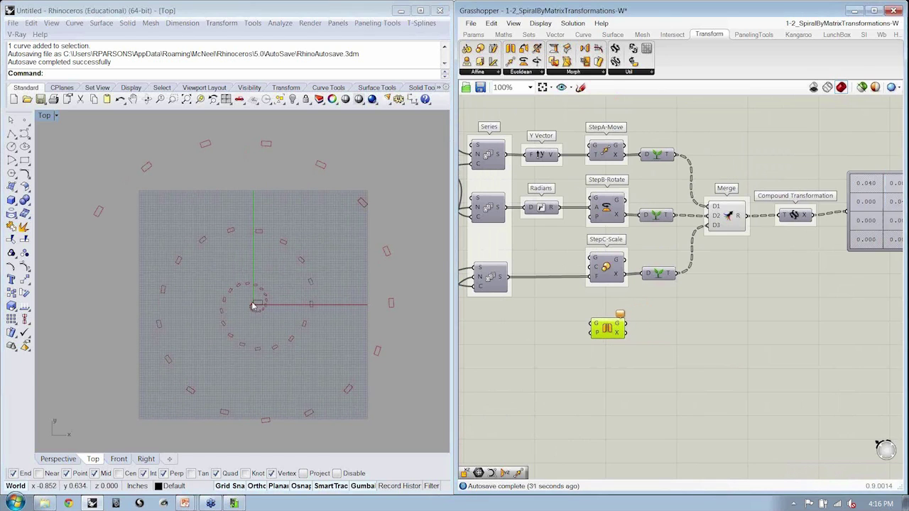
# - Examine the move, rotate and scale components, StepB-Rotate's plane input and the Mirror component's warning
pyautogui.moveTo(606, 319); pyautogui.dragTo(669, 333, button='right')
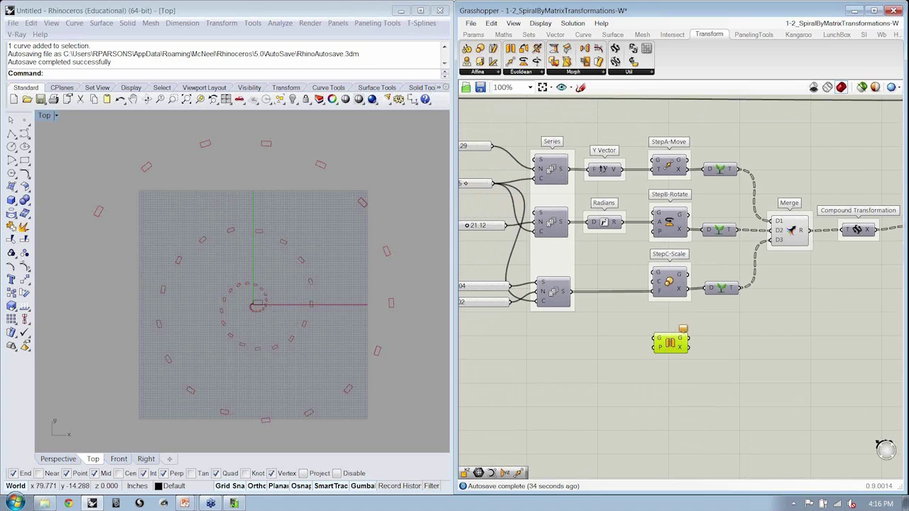
pyautogui.moveTo(650, 150); pyautogui.dragTo(704, 316)
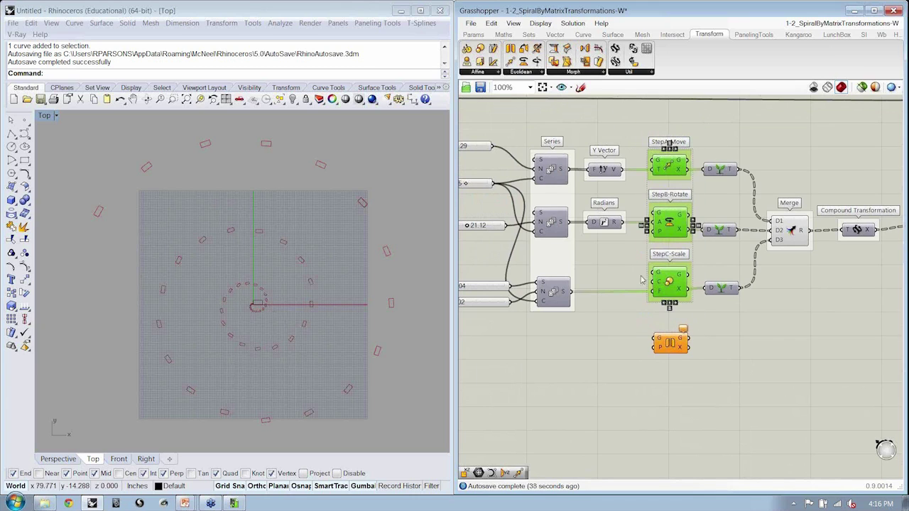
pyautogui.moveTo(660, 294)
pyautogui.press('Escape')
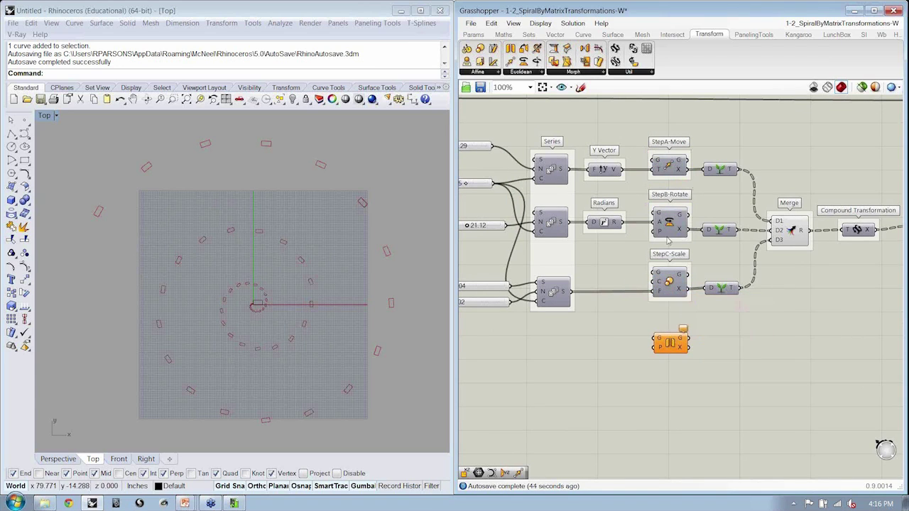
pyautogui.moveTo(660, 232)
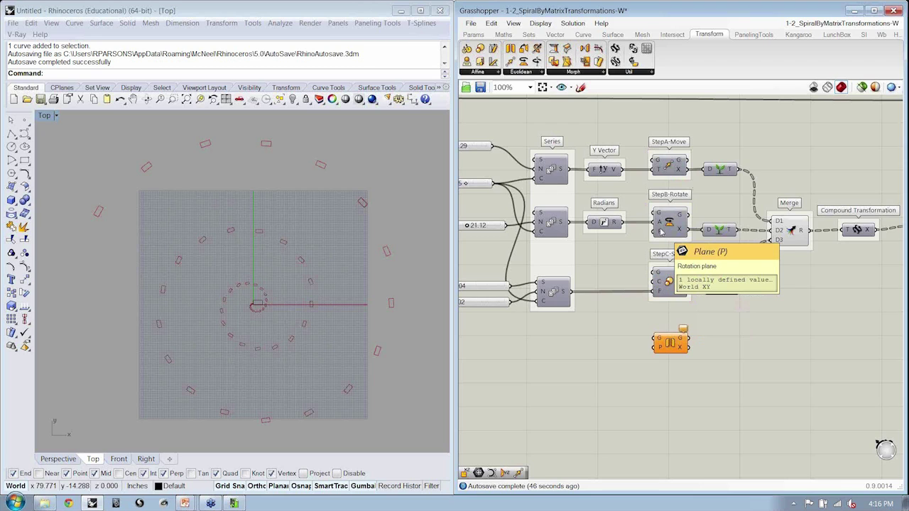
pyautogui.moveTo(668, 354); pyautogui.dragTo(666, 350)
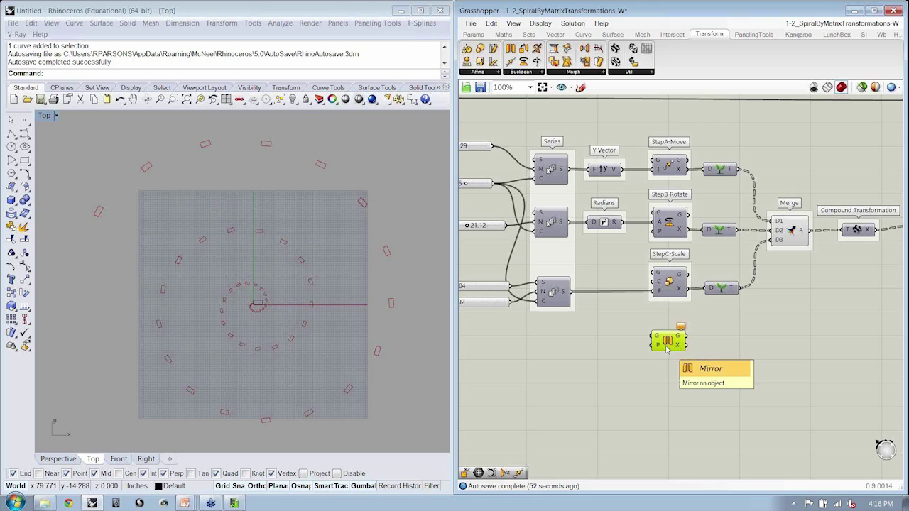
pyautogui.moveTo(680, 327)
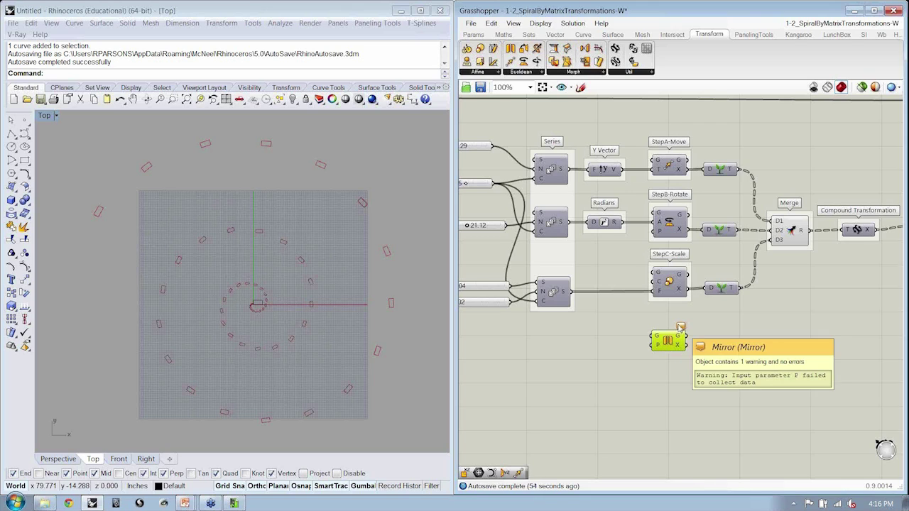
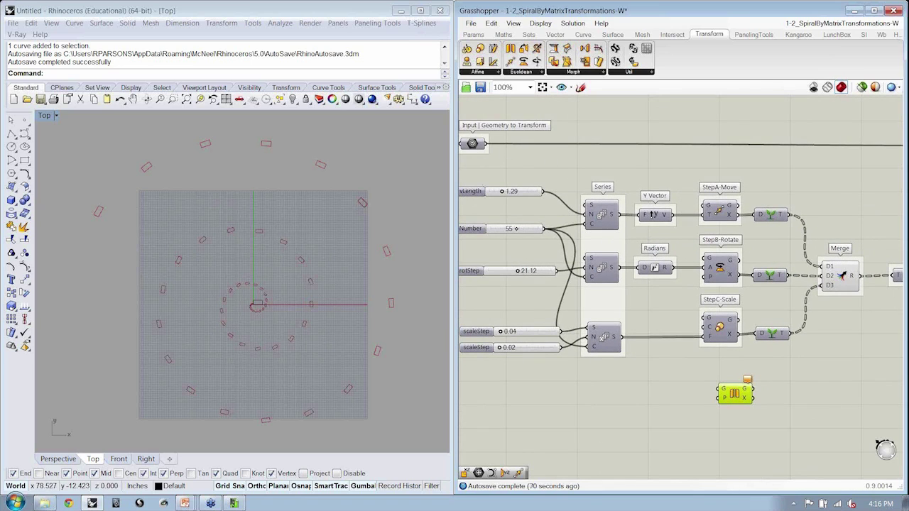
pyautogui.click(662, 215)
pyautogui.click(655, 268)
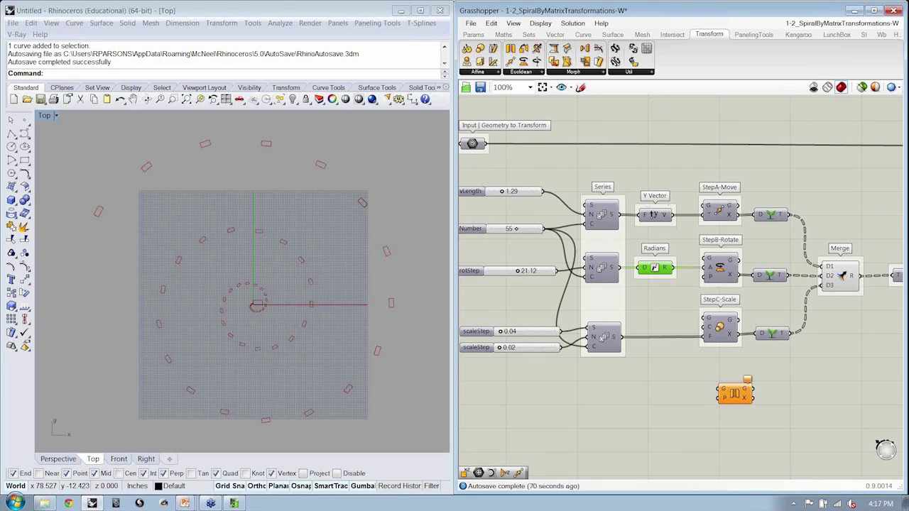
pyautogui.scroll(-2, 758, 177)
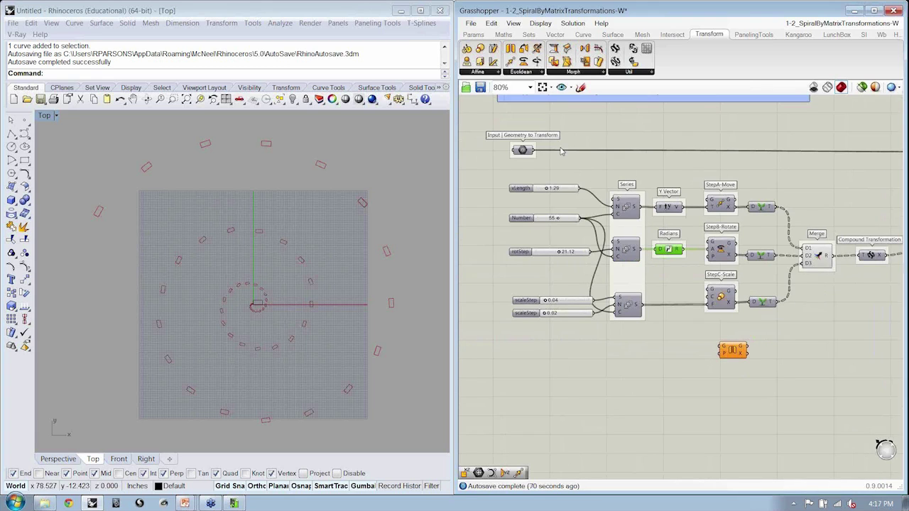
# - Move the Input Geometry component up, away from the sliders, and select the source rectangle in the Rhino Top view
pyautogui.moveTo(561, 152); pyautogui.dragTo(568, 159, button='right')
pyautogui.moveTo(328, 266); pyautogui.dragTo(320, 275, button='right')
pyautogui.scroll(10, 244, 317)
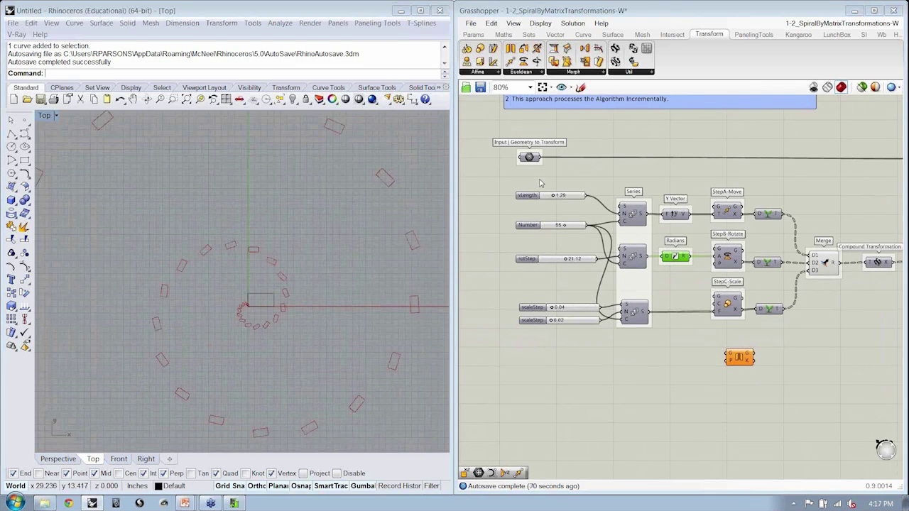
pyautogui.moveTo(540, 180); pyautogui.dragTo(526, 223, button='right')
pyautogui.moveTo(511, 198); pyautogui.dragTo(513, 181)
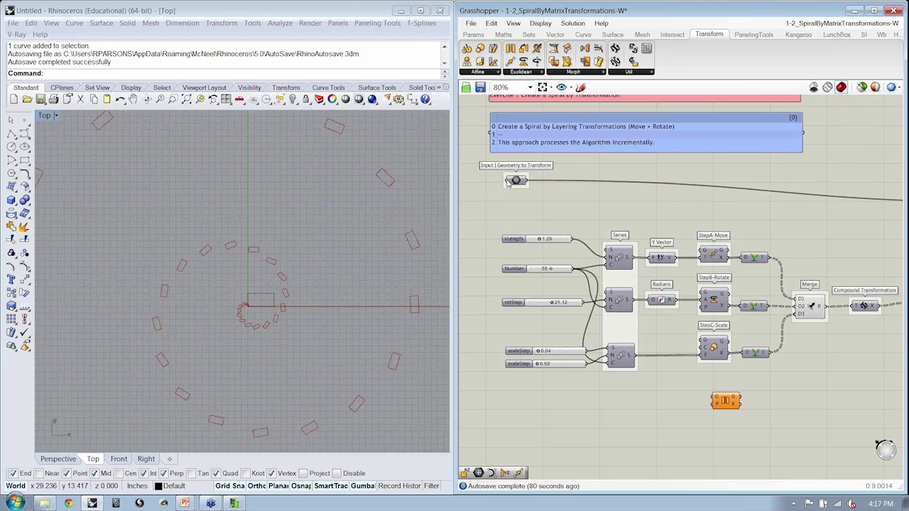
pyautogui.moveTo(240, 292); pyautogui.dragTo(251, 289, button='right')
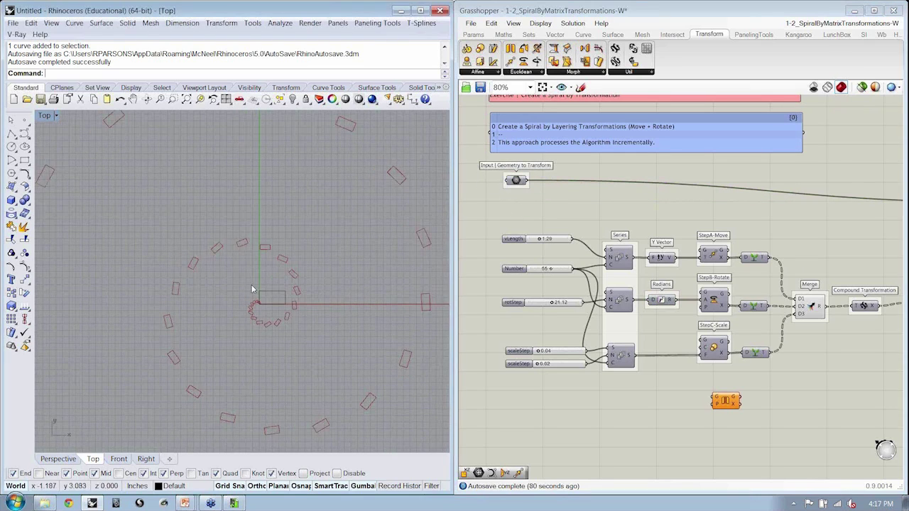
pyautogui.scroll(4, 264, 290)
pyautogui.click(278, 290)
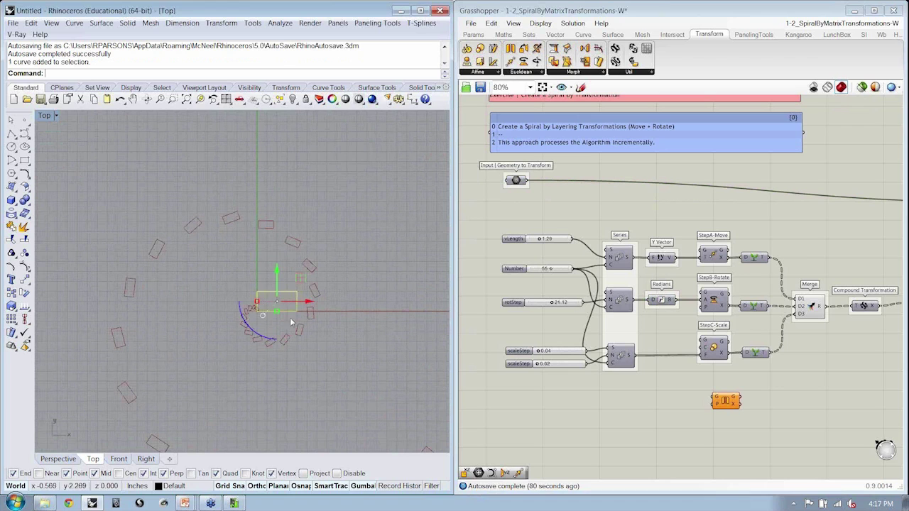
# - Place a Polygon Center component below the Input Geometry component and feed the geometry into its P input
pyautogui.click(587, 36)
pyautogui.click(583, 35)
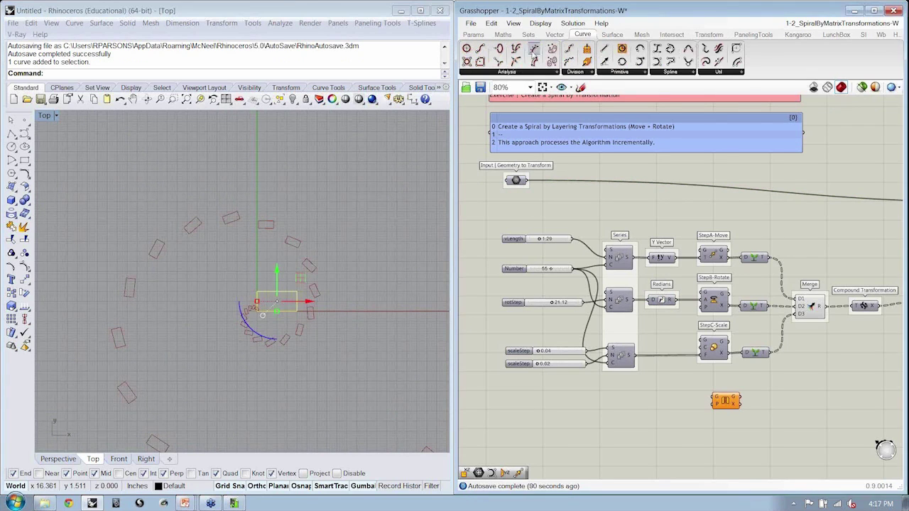
pyautogui.click(505, 71)
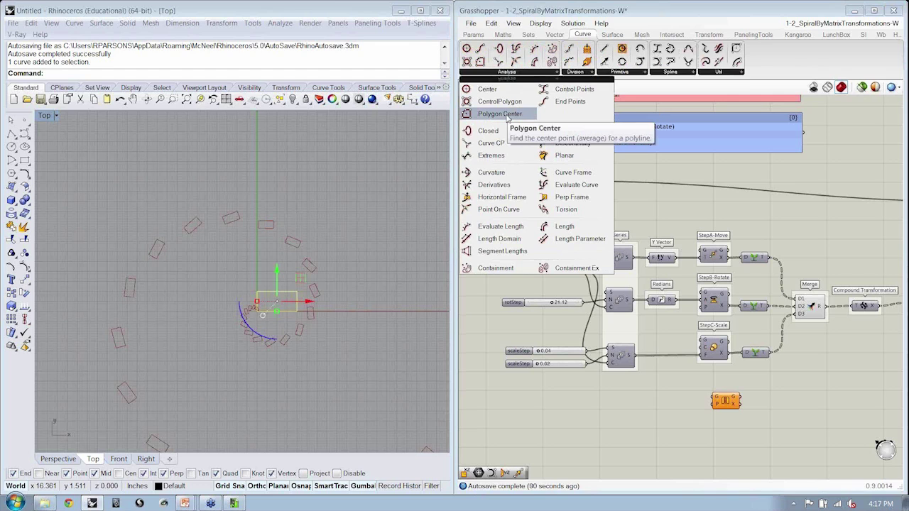
pyautogui.click(507, 114)
pyautogui.click(559, 202)
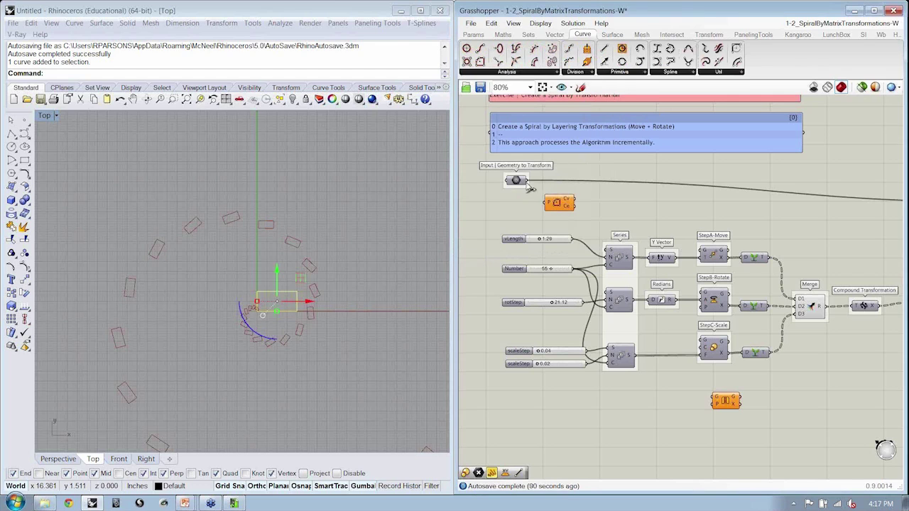
pyautogui.moveTo(526, 180); pyautogui.dragTo(544, 201)
pyautogui.click(568, 213)
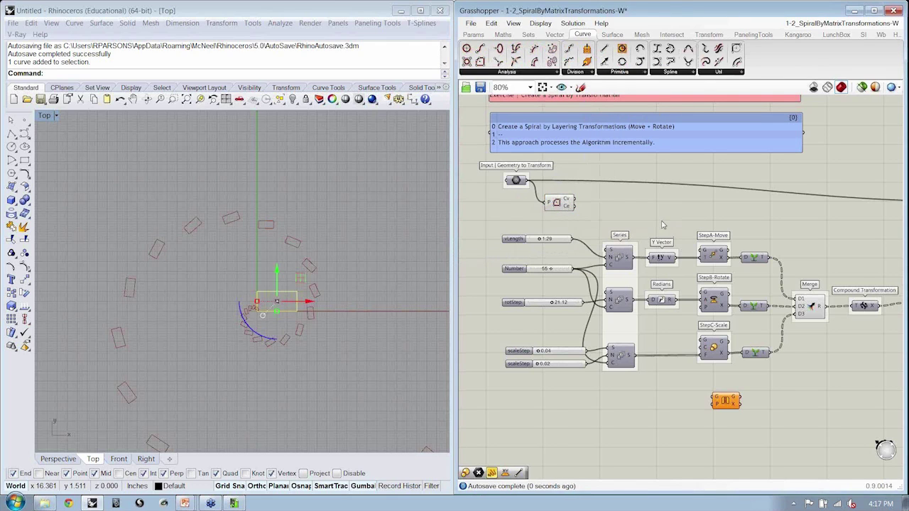
# - Duplicate the Transform component below the original and feed Polygon Center's Ce output into the copy's G input
pyautogui.moveTo(661, 215); pyautogui.dragTo(618, 202, button='right')
pyautogui.scroll(-2, 514, 187)
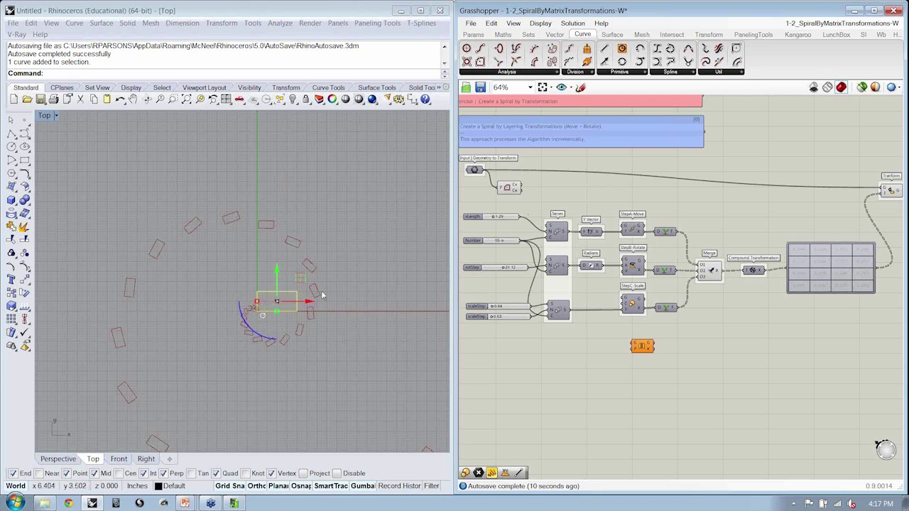
pyautogui.moveTo(767, 234); pyautogui.dragTo(681, 236, button='right')
pyautogui.moveTo(808, 193)
pyautogui.mouseDown()
pyautogui.moveTo(810, 174)
pyautogui.moveTo(817, 198)
pyautogui.mouseUp()
pyautogui.scroll(-1, 837, 208)
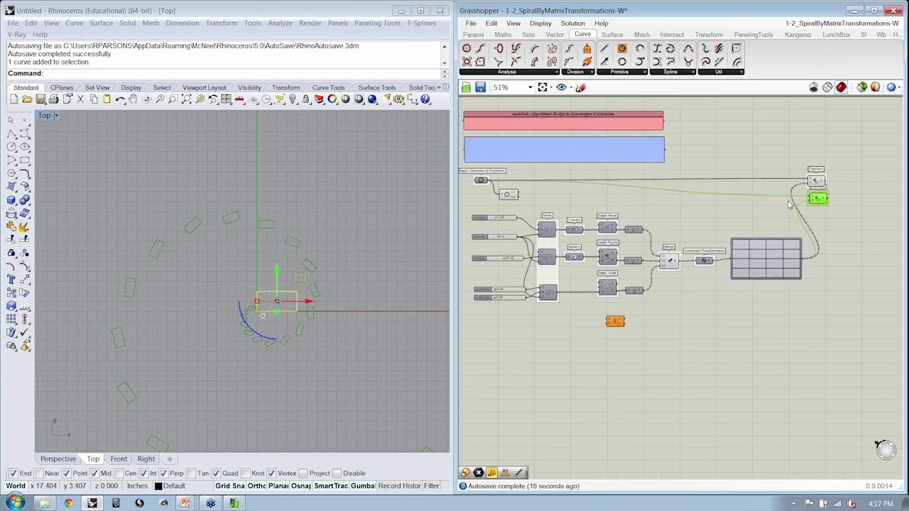
pyautogui.moveTo(516, 204); pyautogui.dragTo(813, 217)
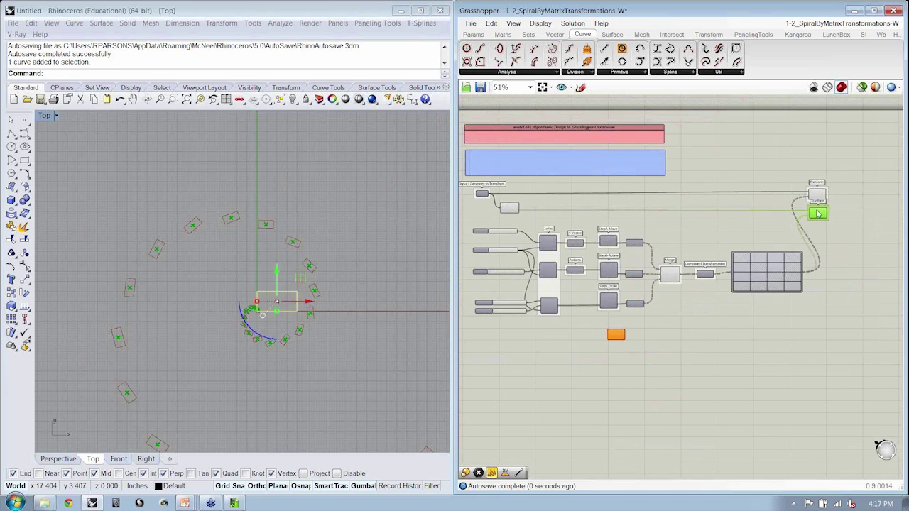
pyautogui.click(823, 251)
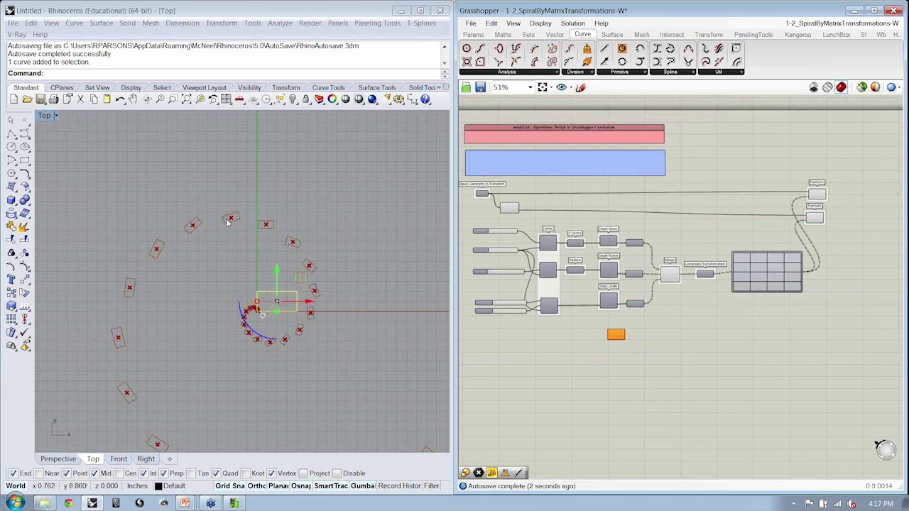
# - Move the Mirror component beside the two Transform components and select each Transform to check its geometry in the viewport
pyautogui.moveTo(195, 221); pyautogui.dragTo(196, 209, button='right')
pyautogui.scroll(-2, 196, 210)
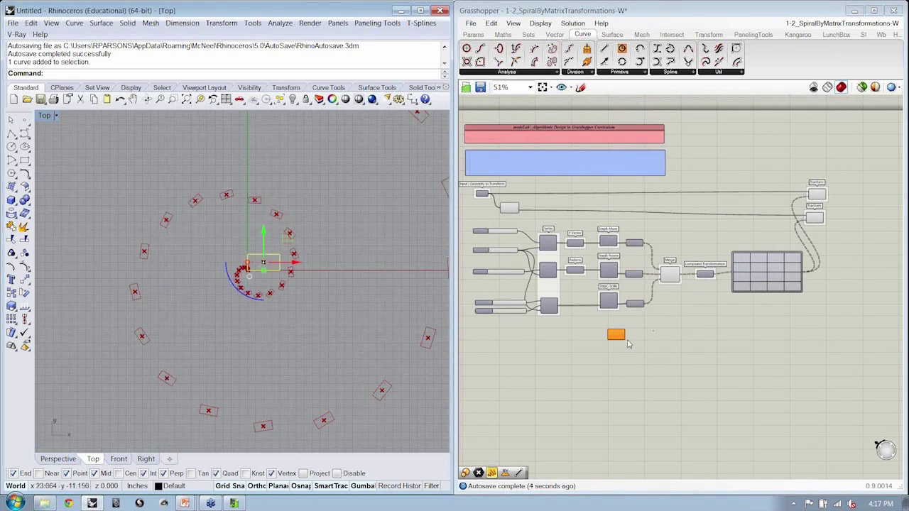
pyautogui.moveTo(620, 343); pyautogui.dragTo(851, 226)
pyautogui.scroll(2, 854, 216)
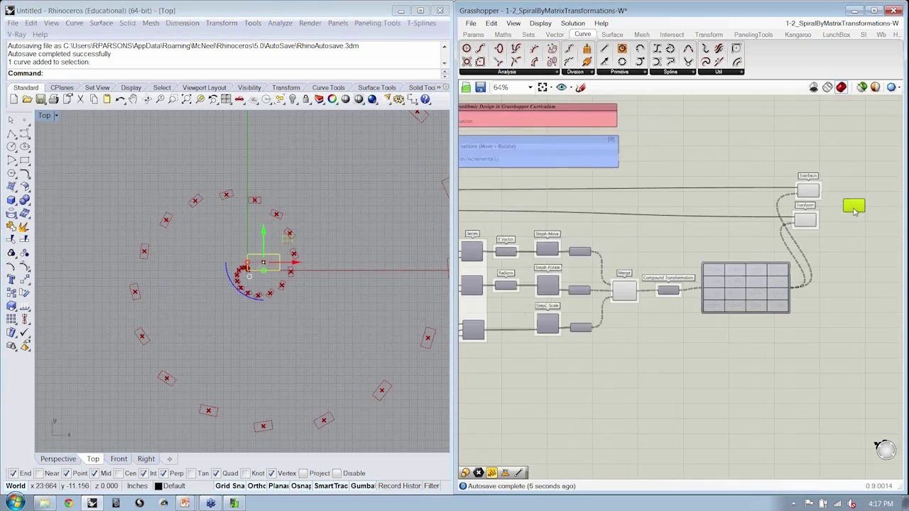
pyautogui.moveTo(854, 212); pyautogui.dragTo(790, 249, button='right')
pyautogui.moveTo(725, 264); pyautogui.dragTo(730, 263)
pyautogui.moveTo(365, 259); pyautogui.dragTo(381, 250, button='right')
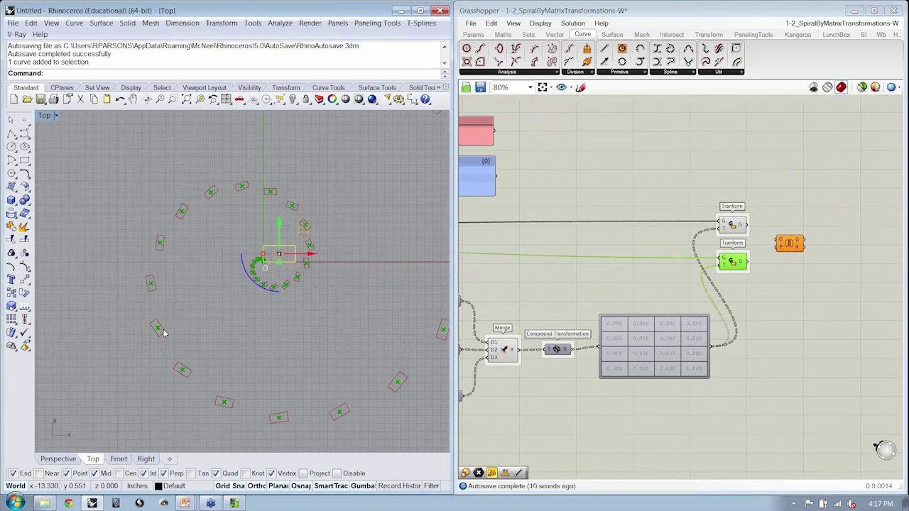
pyautogui.click(761, 302)
pyautogui.click(731, 224)
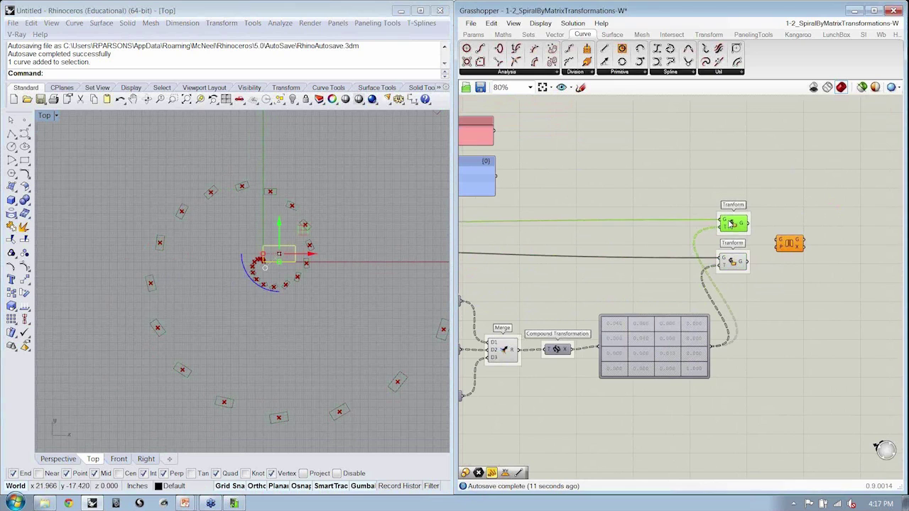
# - Correct the misspelled labels of the two groups around the Transform components to Transform
pyautogui.moveTo(540, 277); pyautogui.dragTo(598, 289, button='right')
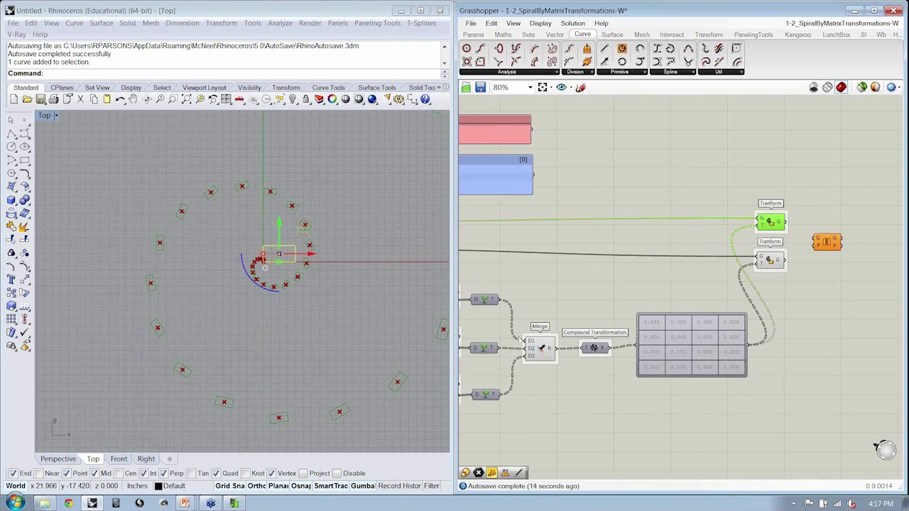
pyautogui.click(558, 300)
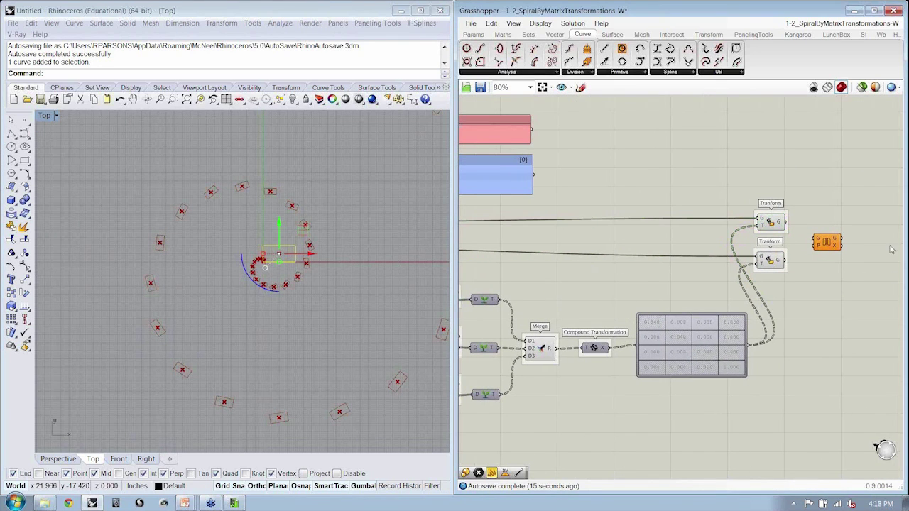
pyautogui.moveTo(845, 247); pyautogui.dragTo(779, 248, button='right')
pyautogui.rightClick(713, 215)
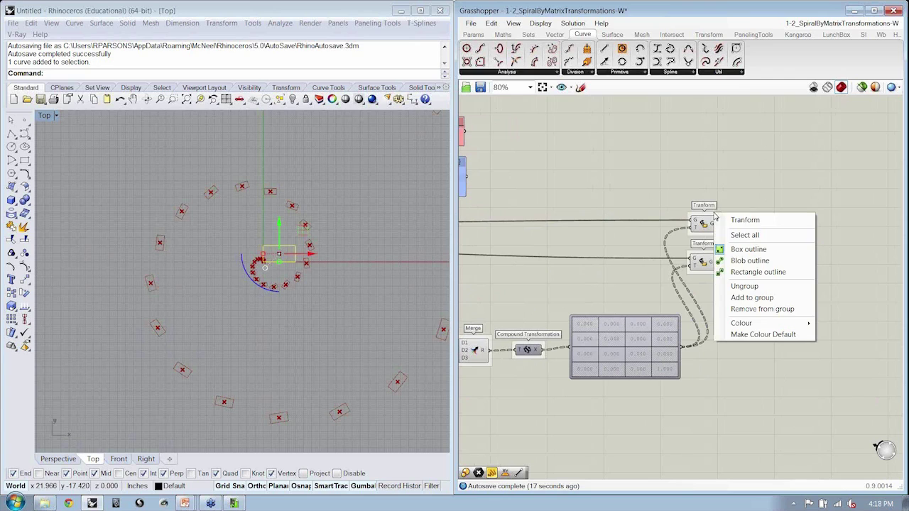
pyautogui.click(735, 211)
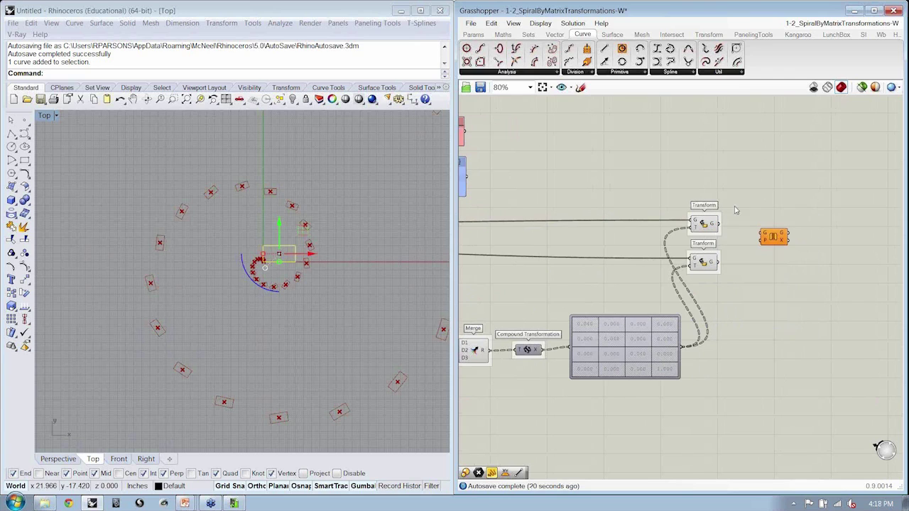
pyautogui.rightClick(713, 260)
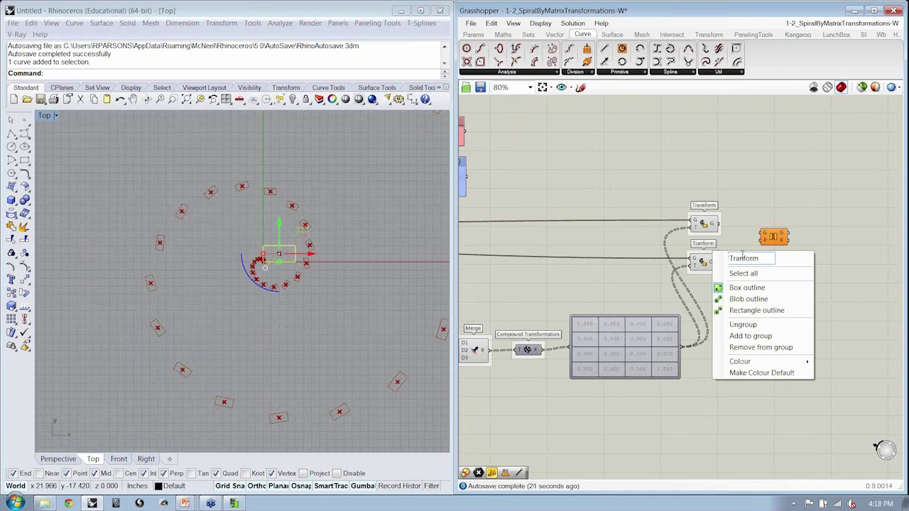
pyautogui.click(746, 198)
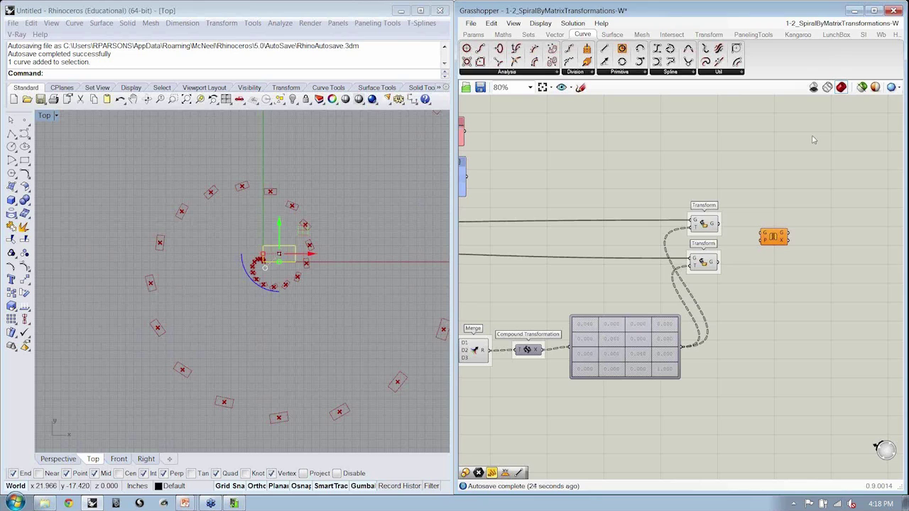
# - Place Mirror slightly farther out and feed the upper Transform's G output into its G input
pyautogui.moveTo(763, 239)
pyautogui.mouseDown()
pyautogui.moveTo(774, 237)
pyautogui.moveTo(754, 215)
pyautogui.moveTo(773, 229)
pyautogui.mouseUp()
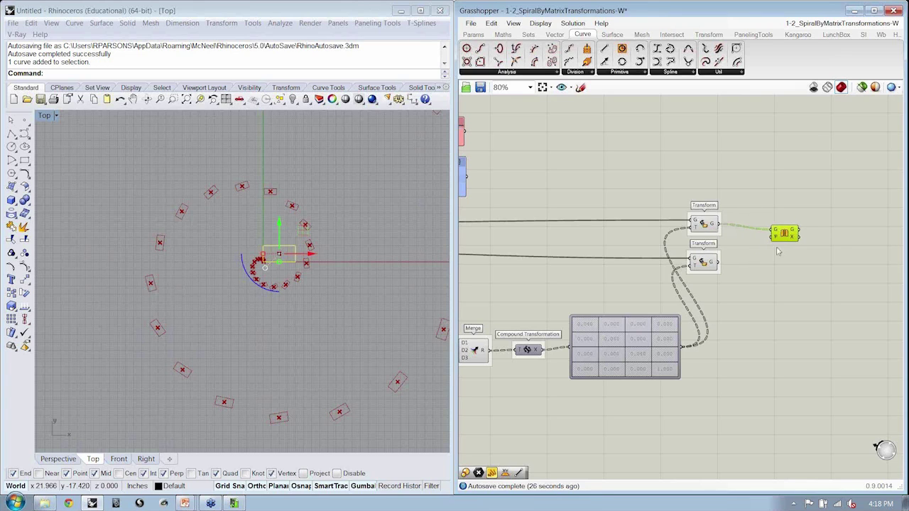
pyautogui.click(706, 263)
pyautogui.click(736, 309)
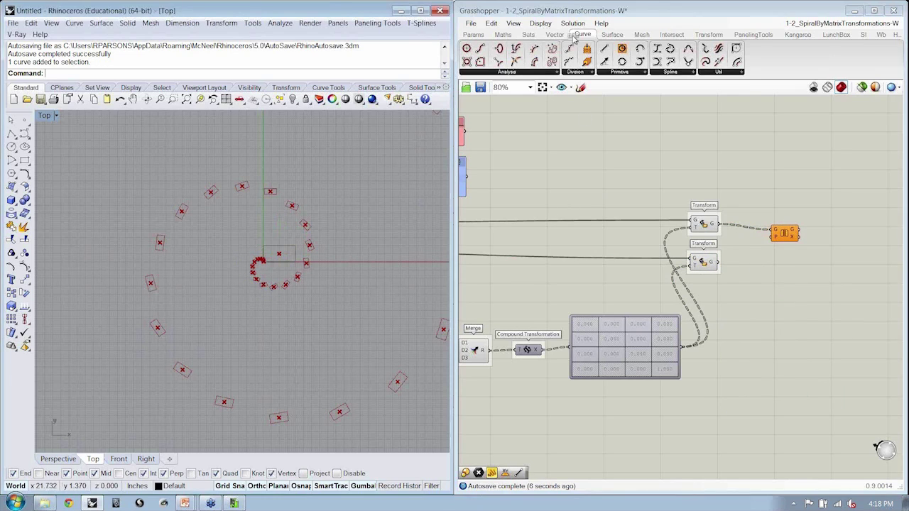
# - Add a YZ Plane component, feed the lower Transform's G output into its O input and its P output into Mirror's P input
pyautogui.click(555, 34)
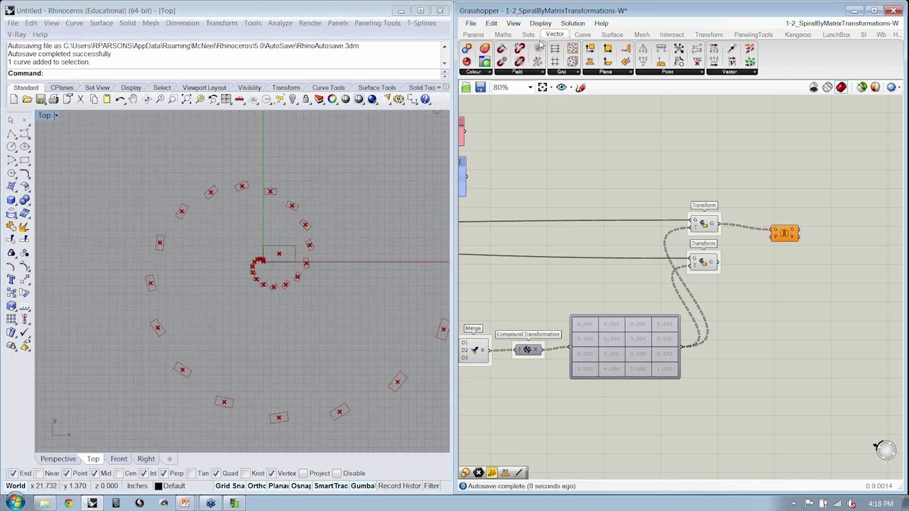
pyautogui.click(614, 72)
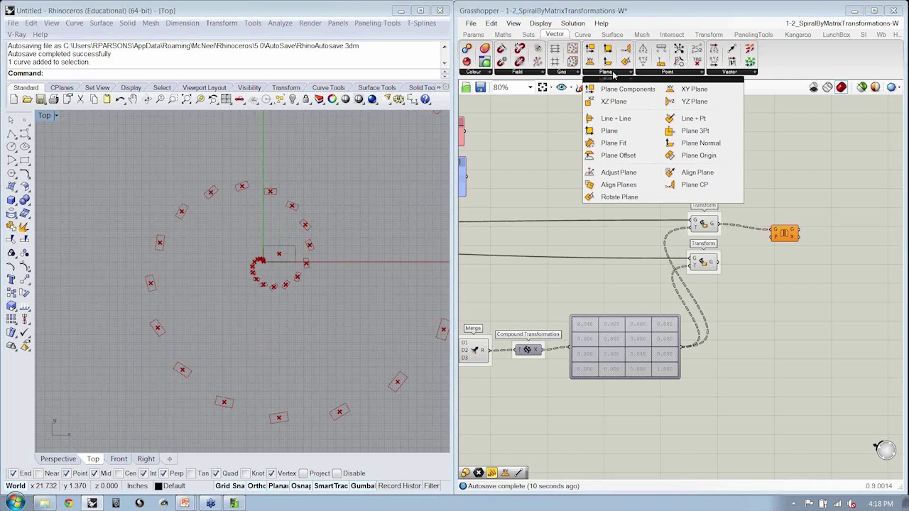
pyautogui.click(683, 101)
pyautogui.click(753, 269)
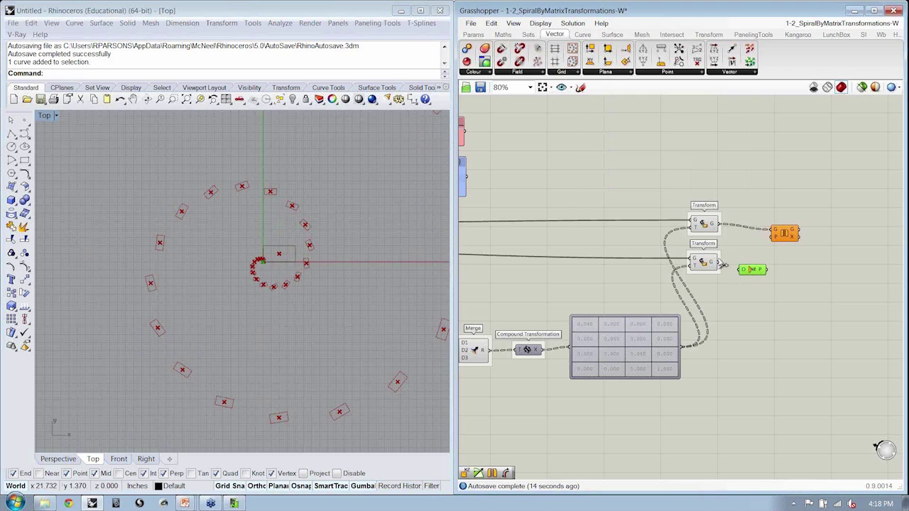
pyautogui.moveTo(756, 274); pyautogui.dragTo(771, 236)
pyautogui.moveTo(779, 236); pyautogui.dragTo(776, 244)
# - Turn off the preview of both Transform components and the YZ Plane so only the mirrored rectangles display in the Top view
pyautogui.click(703, 227)
pyautogui.rightClick(703, 227)
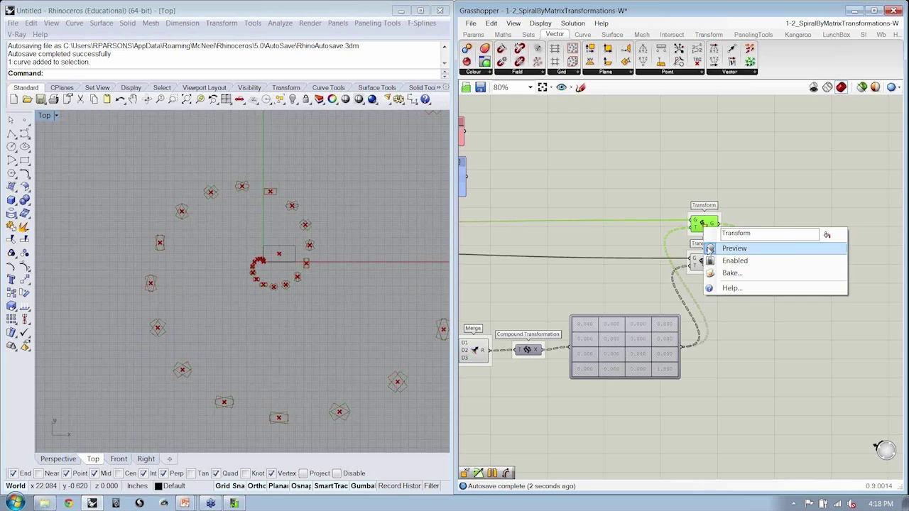
pyautogui.click(708, 251)
pyautogui.scroll(-5, 391, 267)
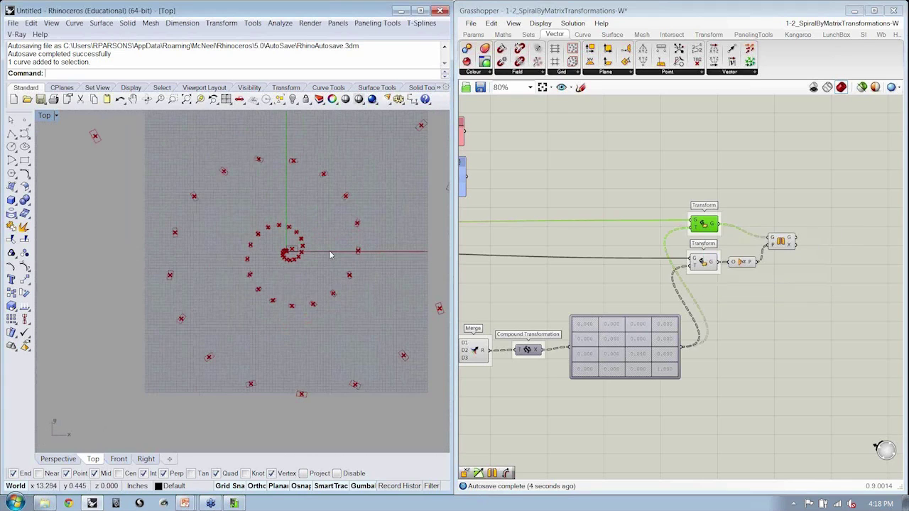
pyautogui.moveTo(287, 248); pyautogui.dragTo(258, 267, button='right')
pyautogui.moveTo(739, 283); pyautogui.dragTo(706, 259)
pyautogui.rightClick(746, 192)
pyautogui.moveTo(746, 193); pyautogui.dragTo(746, 194)
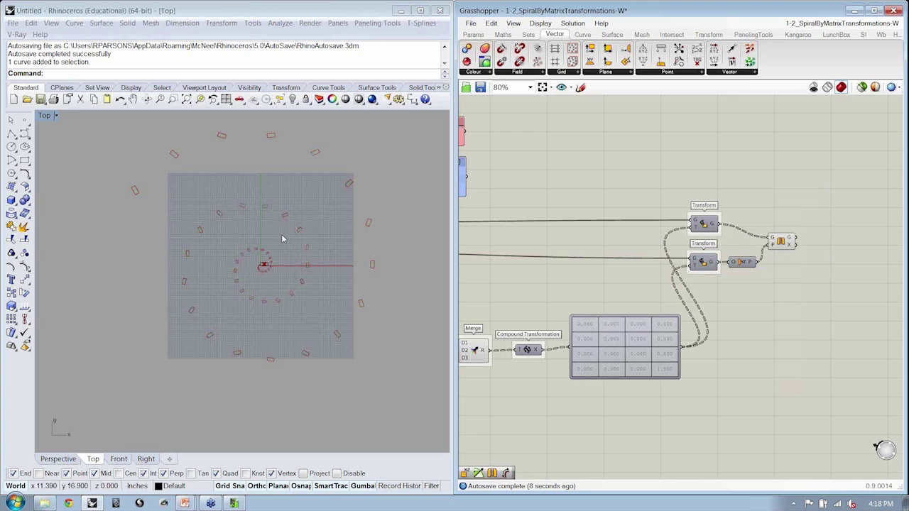
# - Set the Number slider to 100, vLength to 0.29 and the lower scaleStep slider to 0.01
pyautogui.scroll(-4, 534, 304)
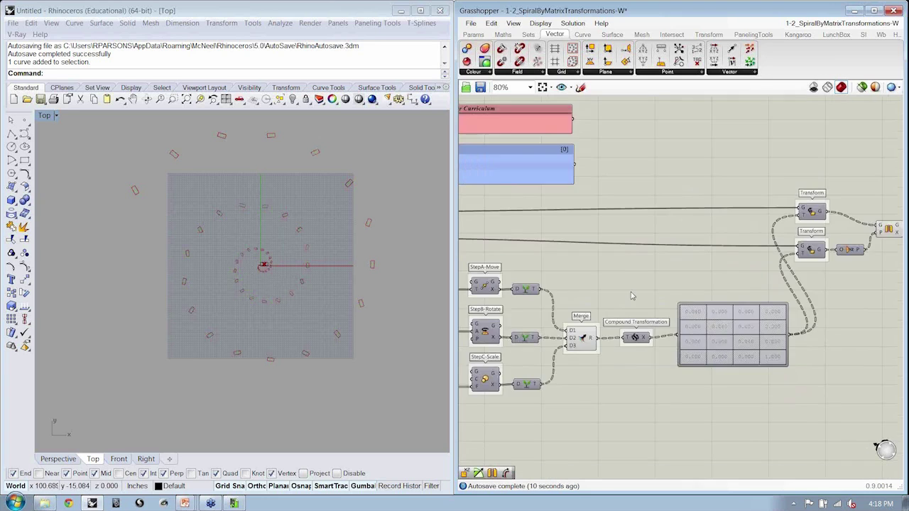
pyautogui.scroll(5, 534, 304)
pyautogui.moveTo(563, 244); pyautogui.dragTo(595, 245)
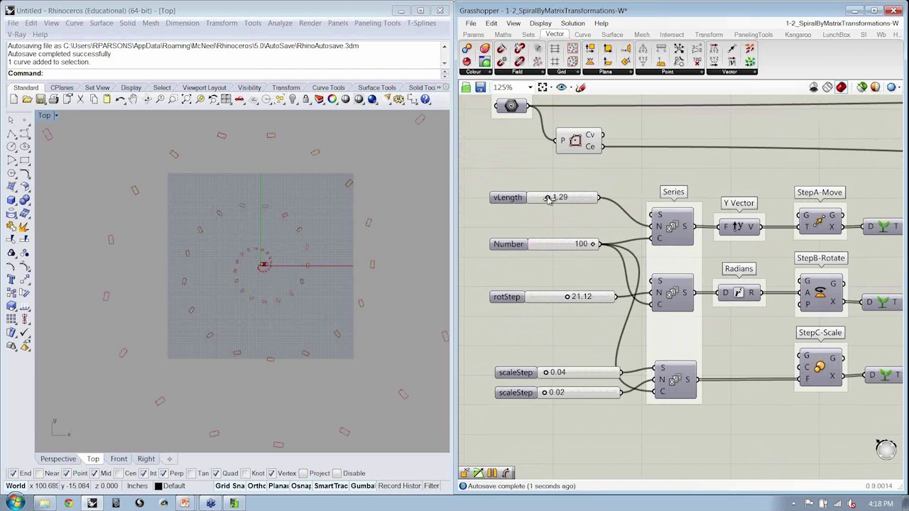
pyautogui.moveTo(548, 199); pyautogui.dragTo(538, 200)
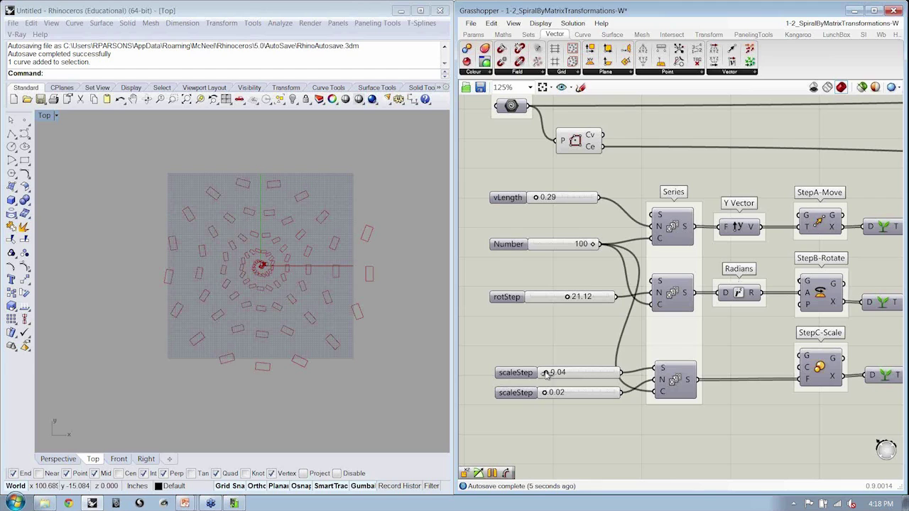
pyautogui.moveTo(545, 395); pyautogui.dragTo(543, 396)
pyautogui.scroll(3, 245, 277)
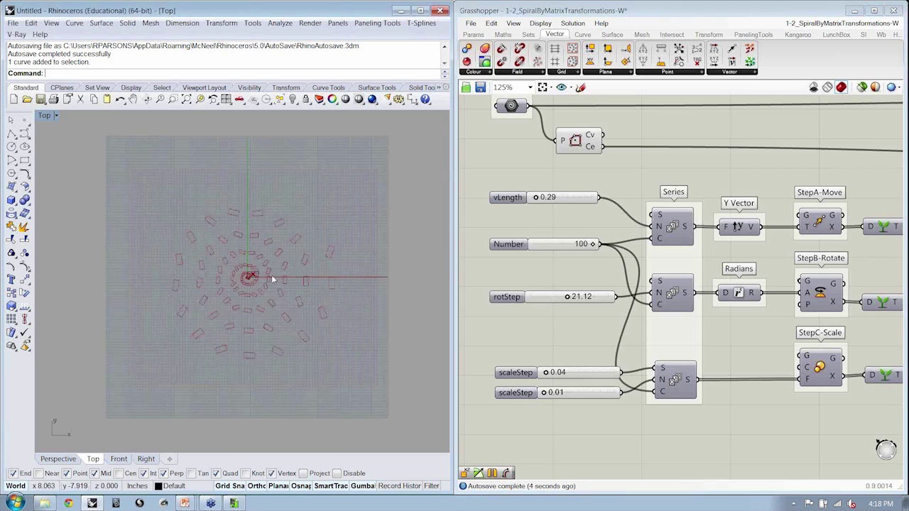
pyautogui.scroll(2, 245, 277)
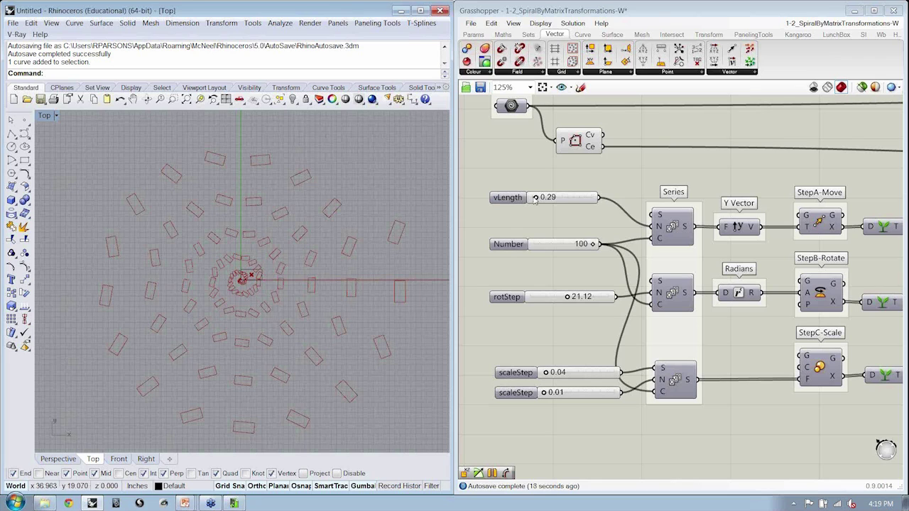
# - Reduce the vLength slider to 0.21 to tighten the spiral
pyautogui.moveTo(536, 201); pyautogui.dragTo(536, 201)
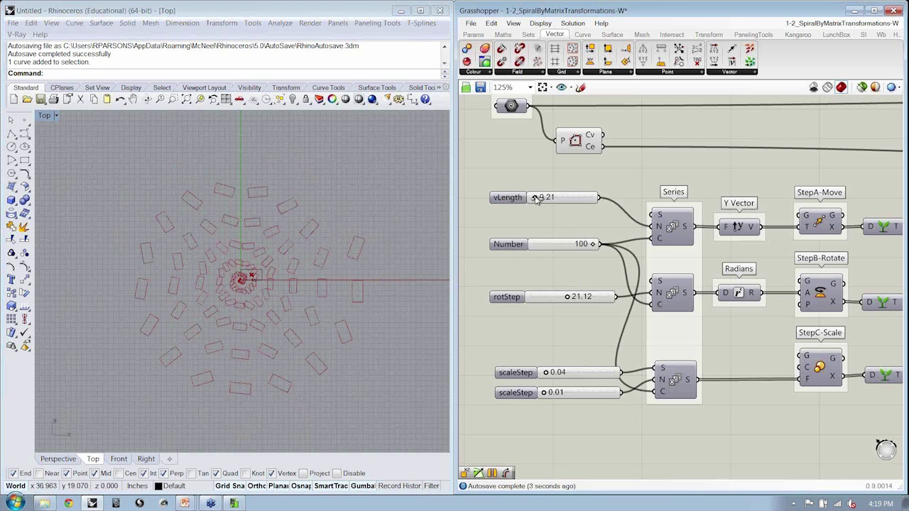
pyautogui.moveTo(535, 199); pyautogui.dragTo(535, 199)
pyautogui.moveTo(259, 310); pyautogui.dragTo(262, 289, button='right')
pyautogui.moveTo(298, 260); pyautogui.dragTo(267, 272, button='right')
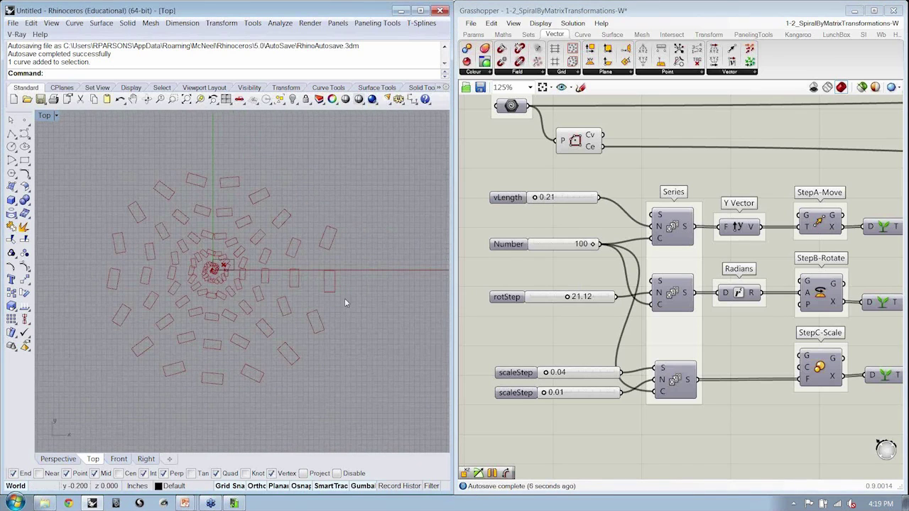
# - Save the Grasshopper definition under its existing file name
pyautogui.moveTo(683, 332); pyautogui.dragTo(646, 319, button='right')
pyautogui.scroll(-3, 645, 318)
pyautogui.moveTo(886, 316); pyautogui.dragTo(659, 304, button='right')
pyautogui.scroll(1, 814, 235)
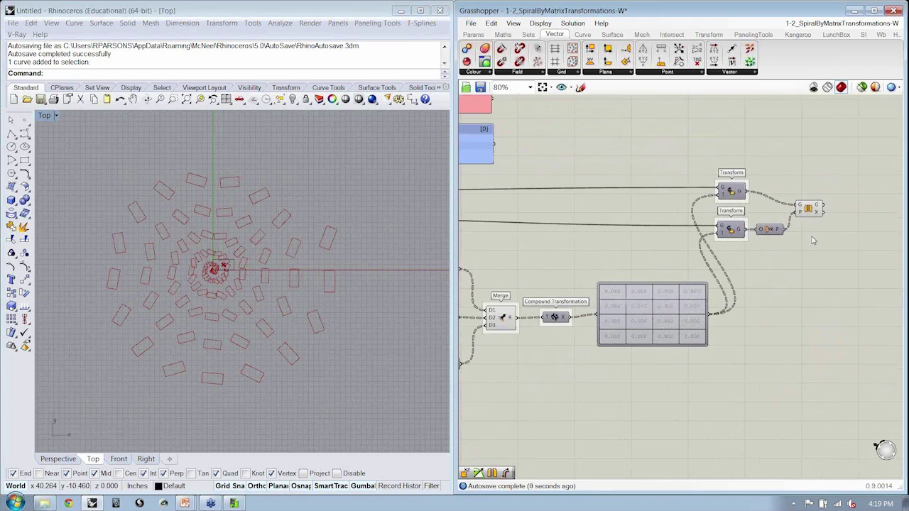
pyautogui.moveTo(813, 240); pyautogui.dragTo(819, 250, button='right')
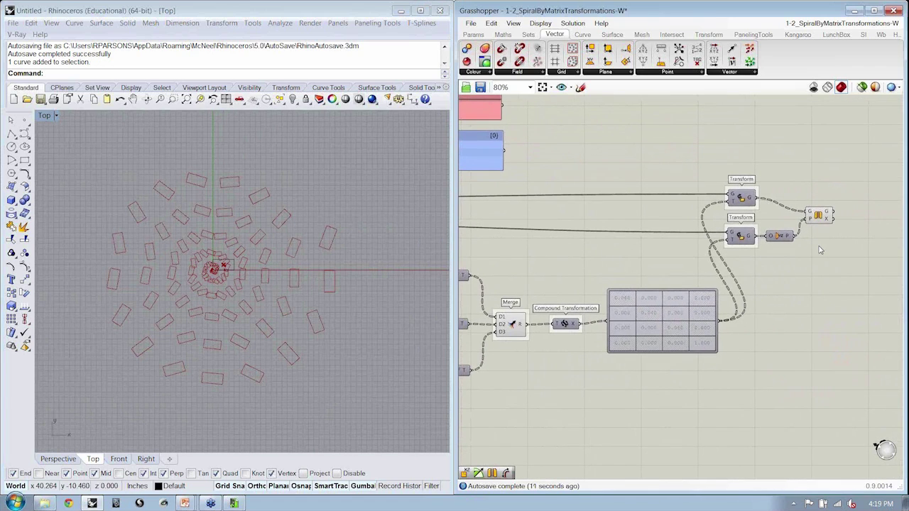
pyautogui.hotkey('ctrl', 's')
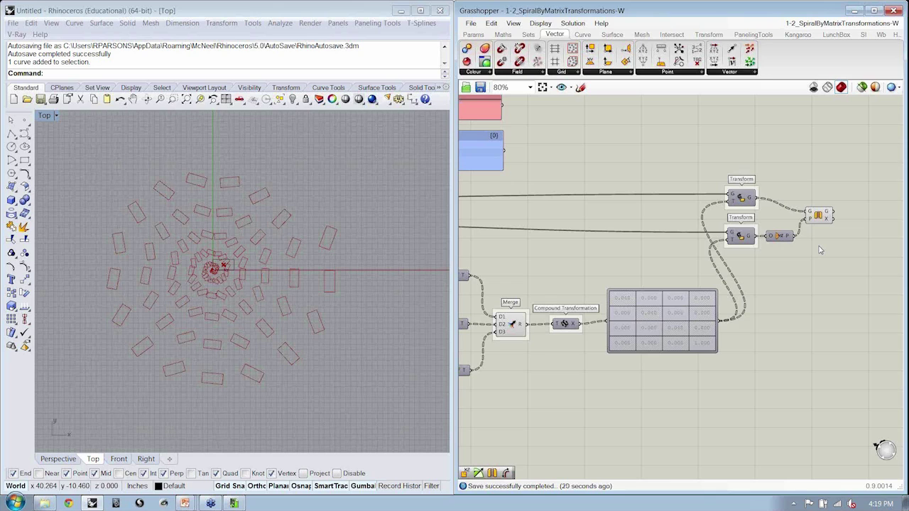
# - Switch to the modeLab slide presentation and advance to the Transforming Components slide
pyautogui.hotkey('alt', 'Tab')
pyautogui.hotkey('alt', 'Tab')
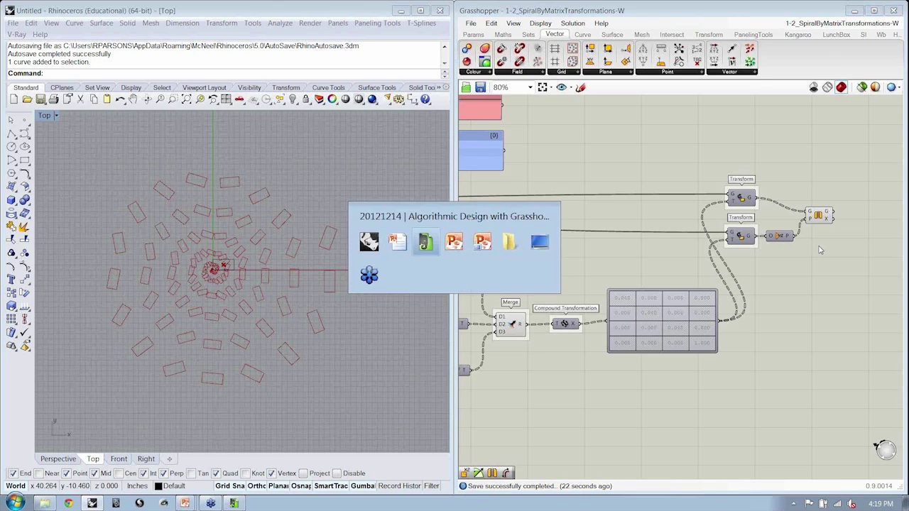
pyautogui.hotkey('alt', 'shift', 'Tab')
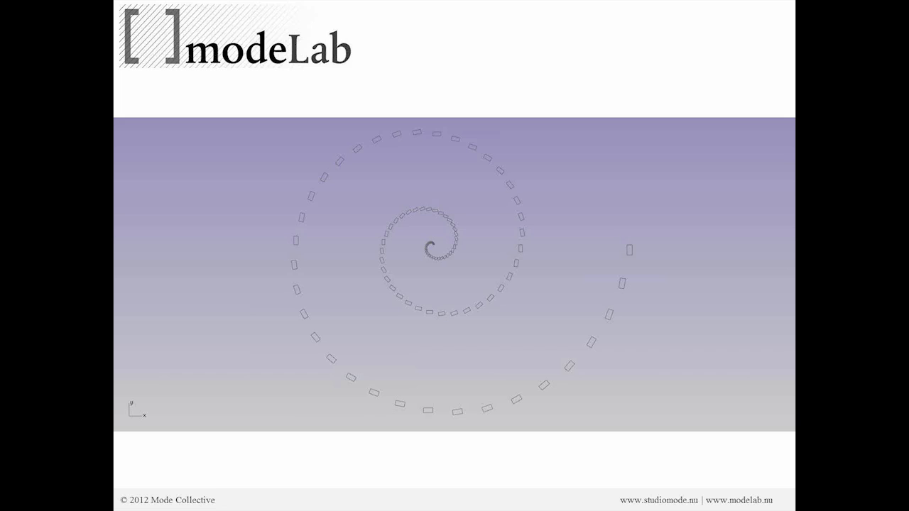
pyautogui.press('Right')
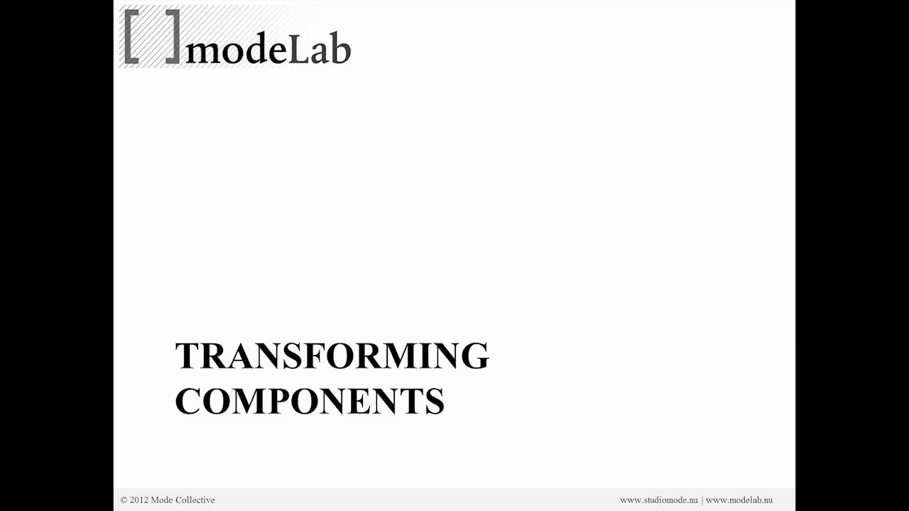